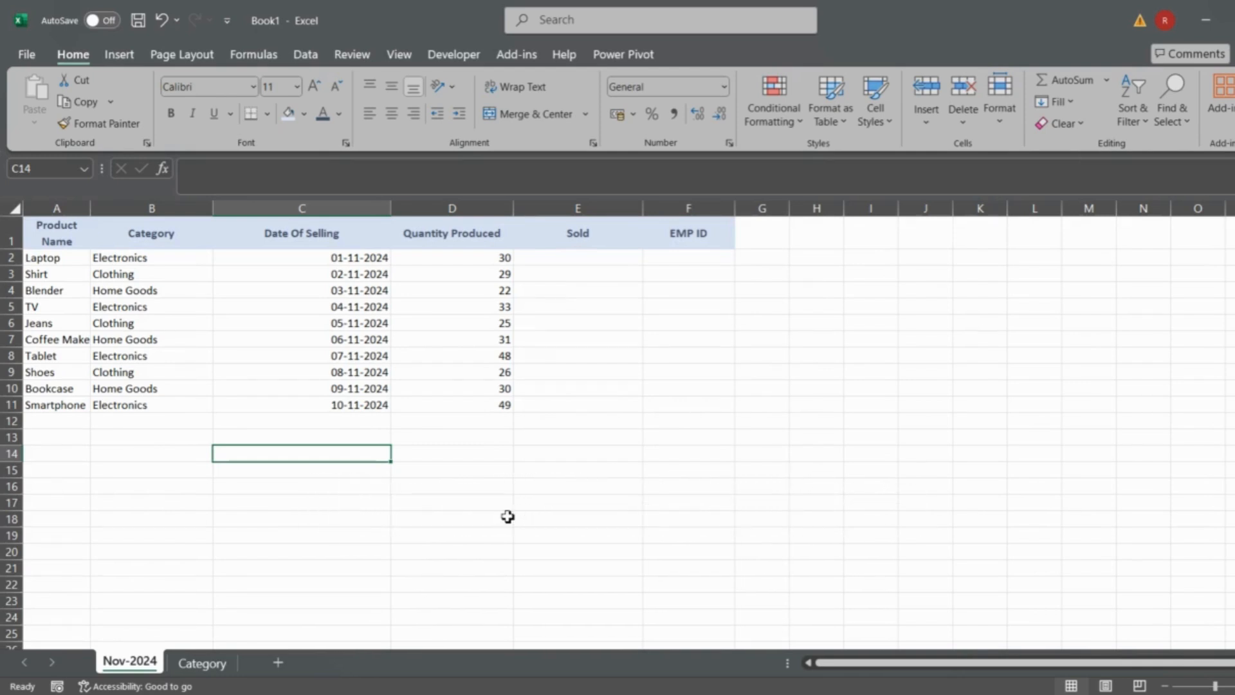
- Add a data validation rule to the Date Of Selling cells C2:C11 that allows only Date values
drag(295, 257, 301, 416)
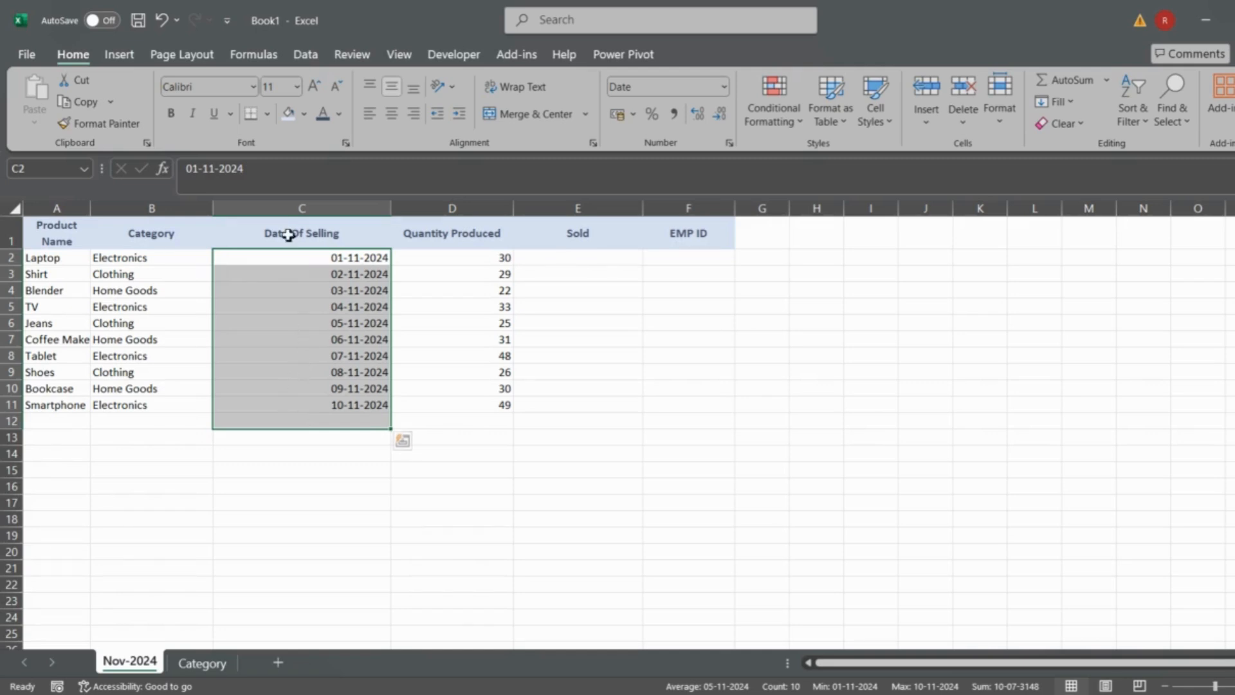
click(276, 258)
key(ctrl+shift+Down)
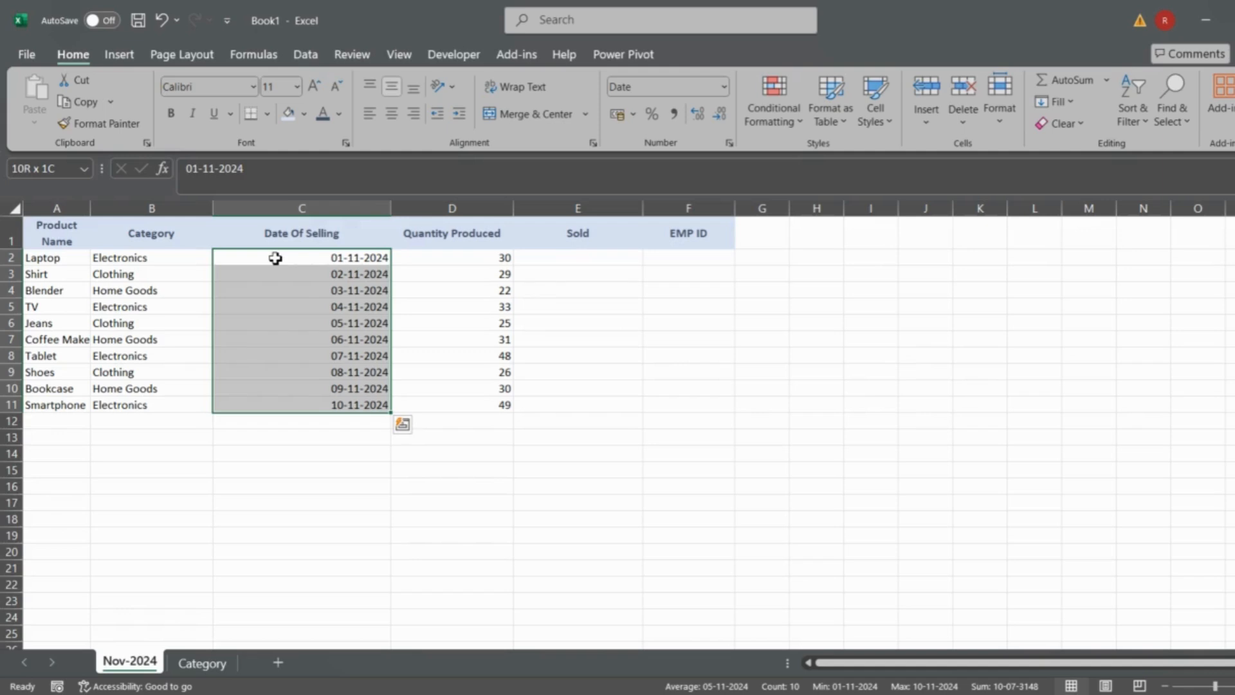
click(302, 55)
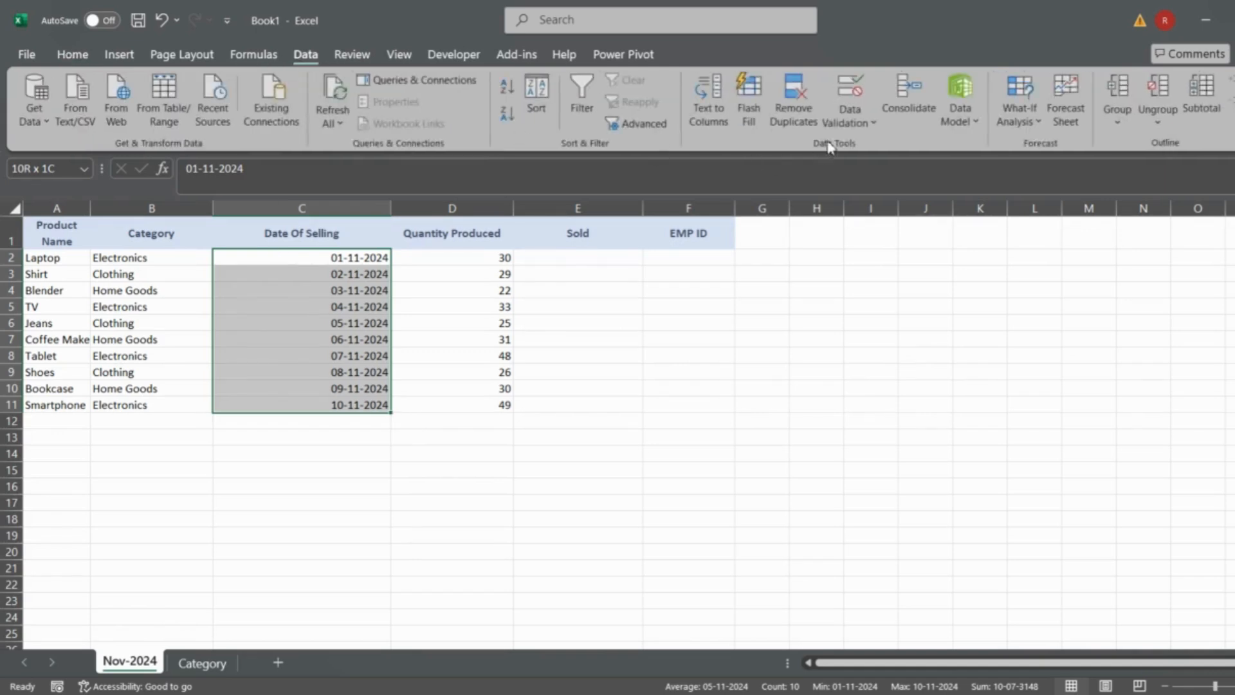
click(849, 117)
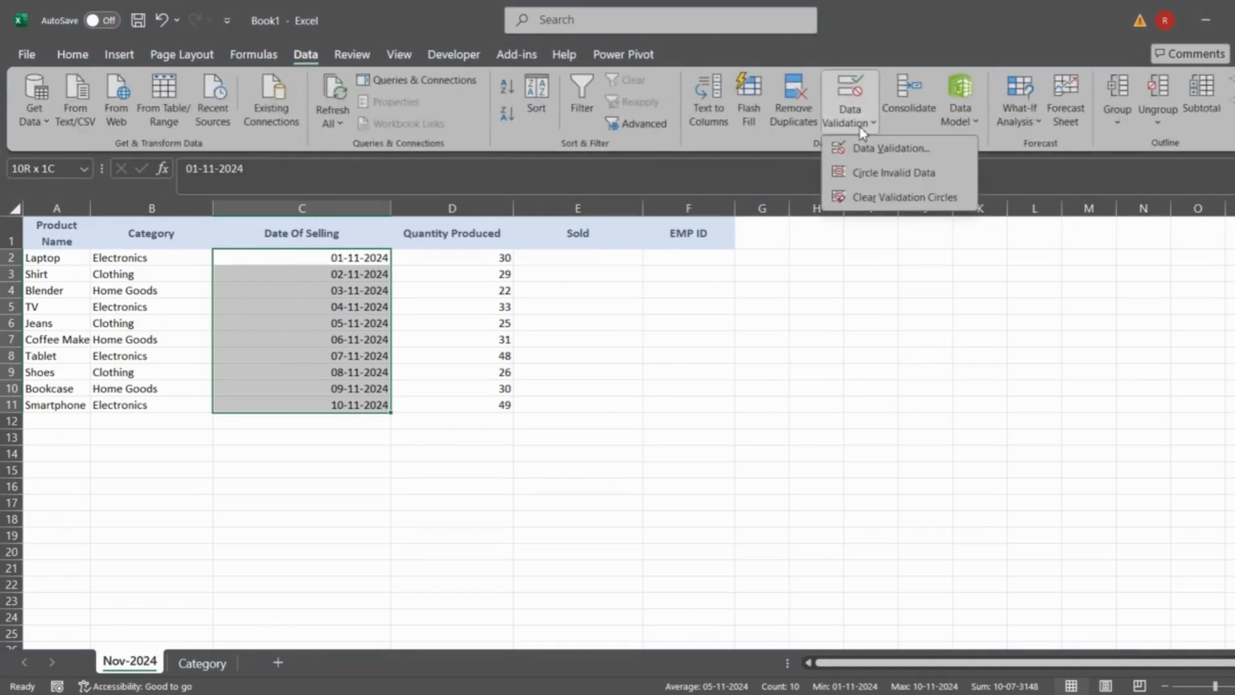
click(904, 153)
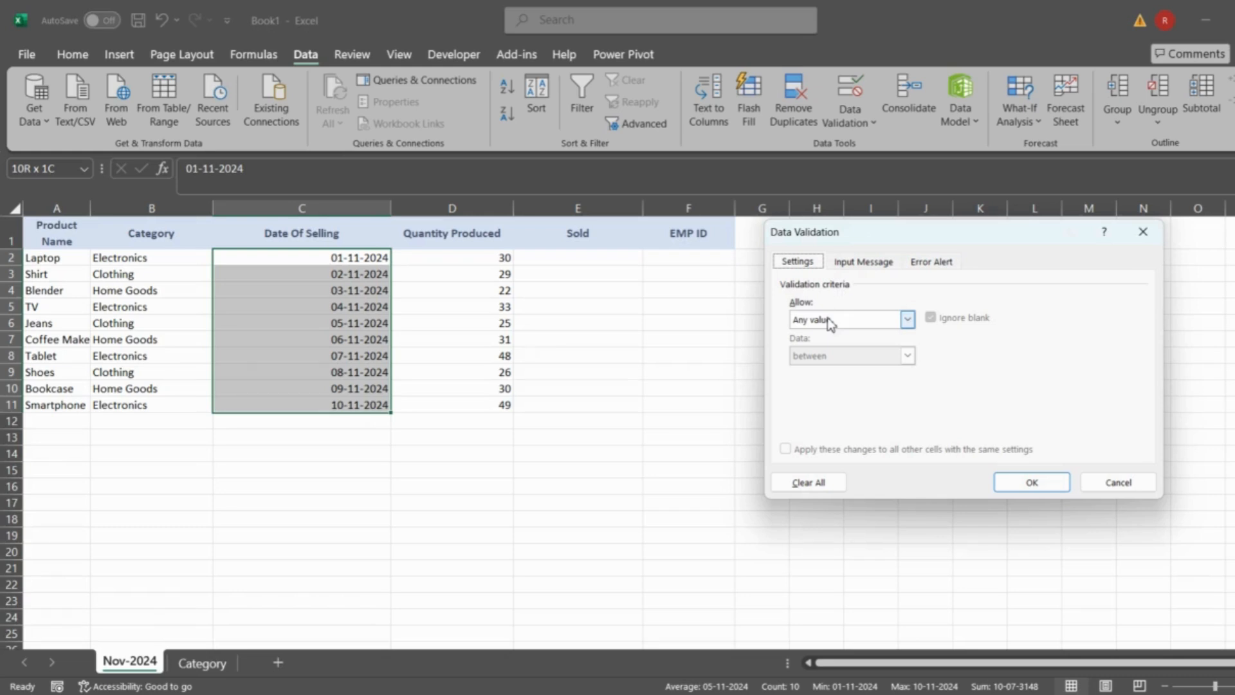
click(830, 324)
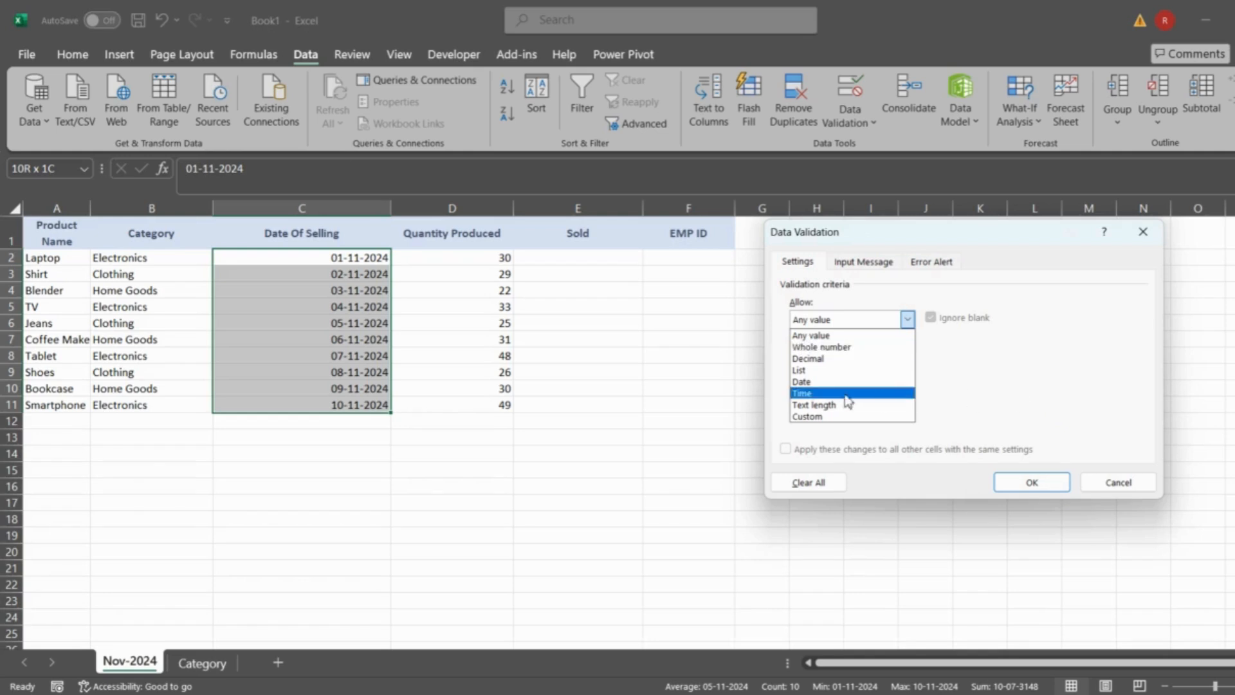
click(828, 384)
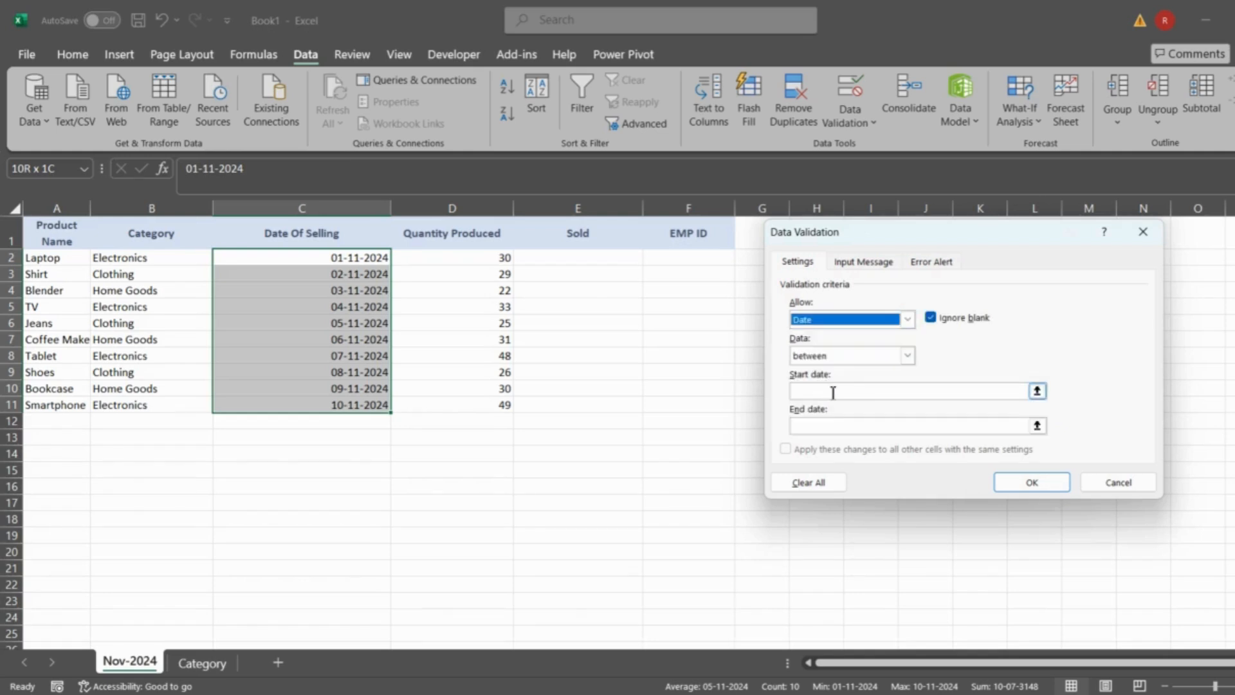
- Limit the allowed dates to between 01-11-2024 and 30-11-2024 and apply the validation rule
click(833, 391)
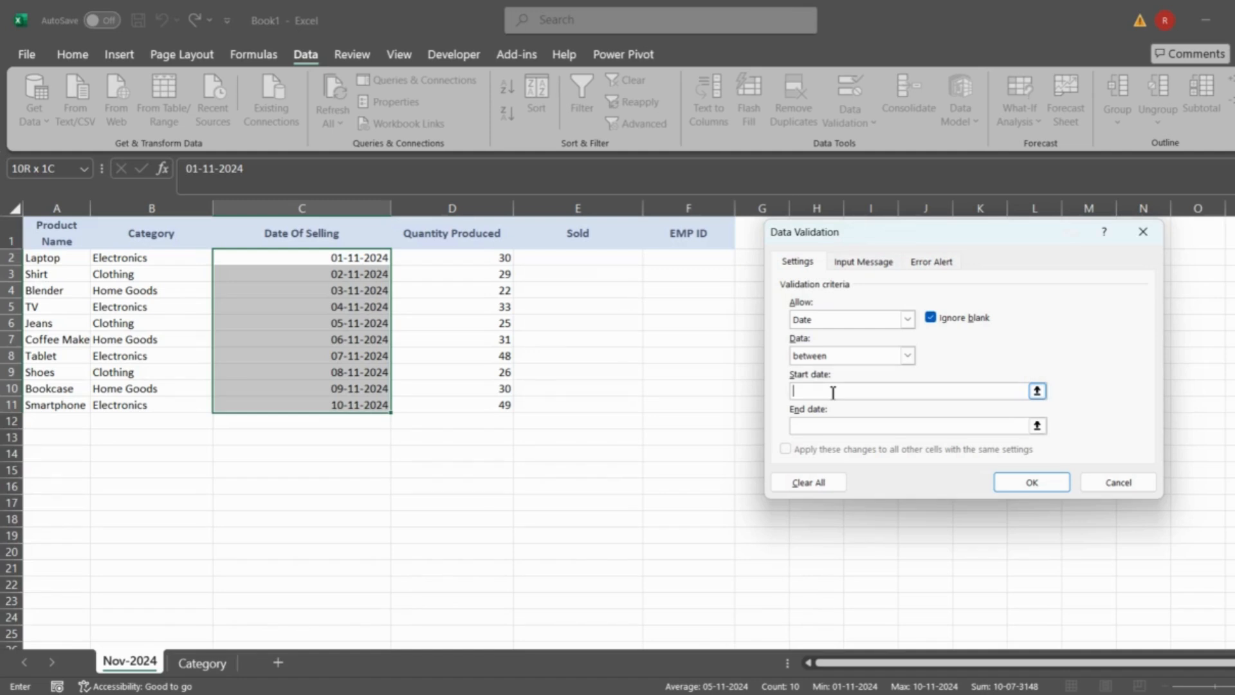
text(01-11-2024)
click(817, 425)
text(30-11)
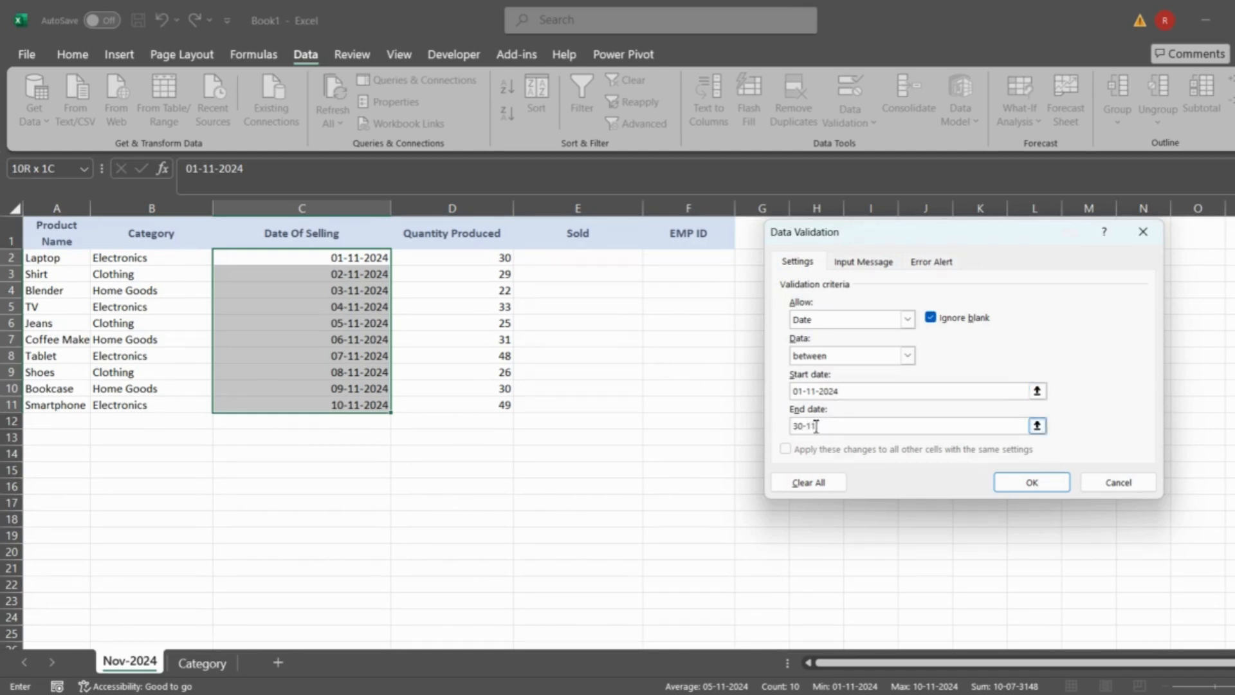
text(-2024)
click(1013, 480)
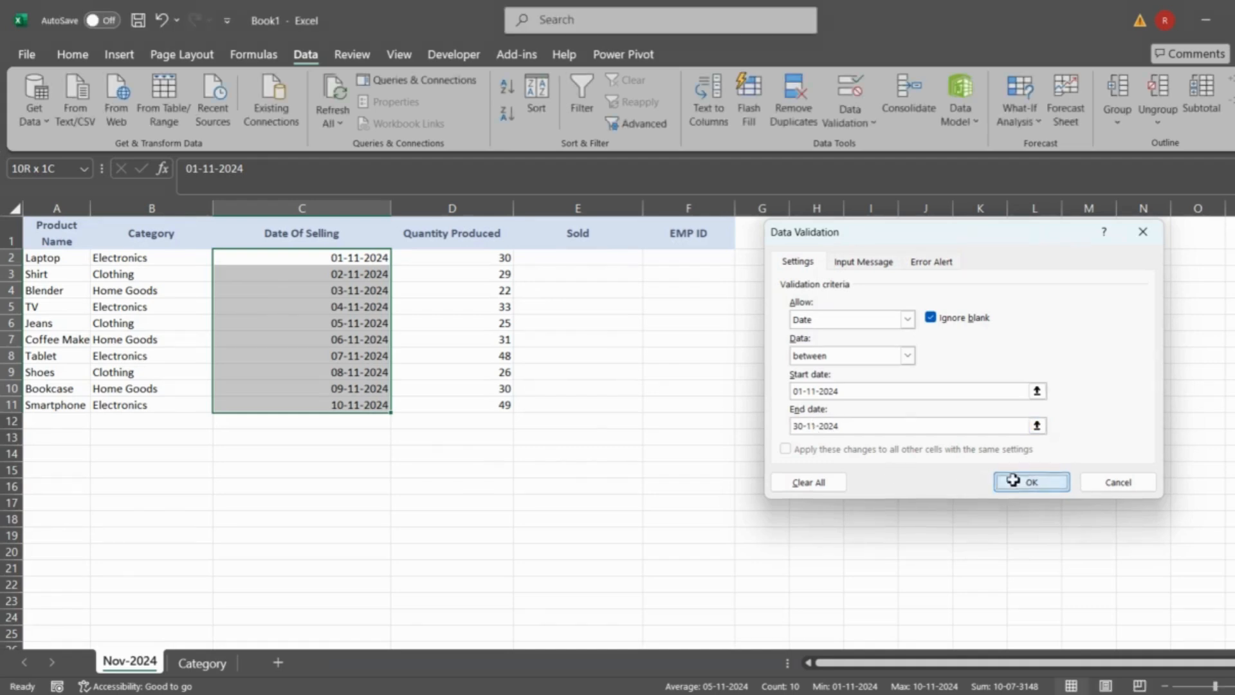
- Test the date rule by trying to change Blender's selling date in C4 to 03-10-2024
click(362, 290)
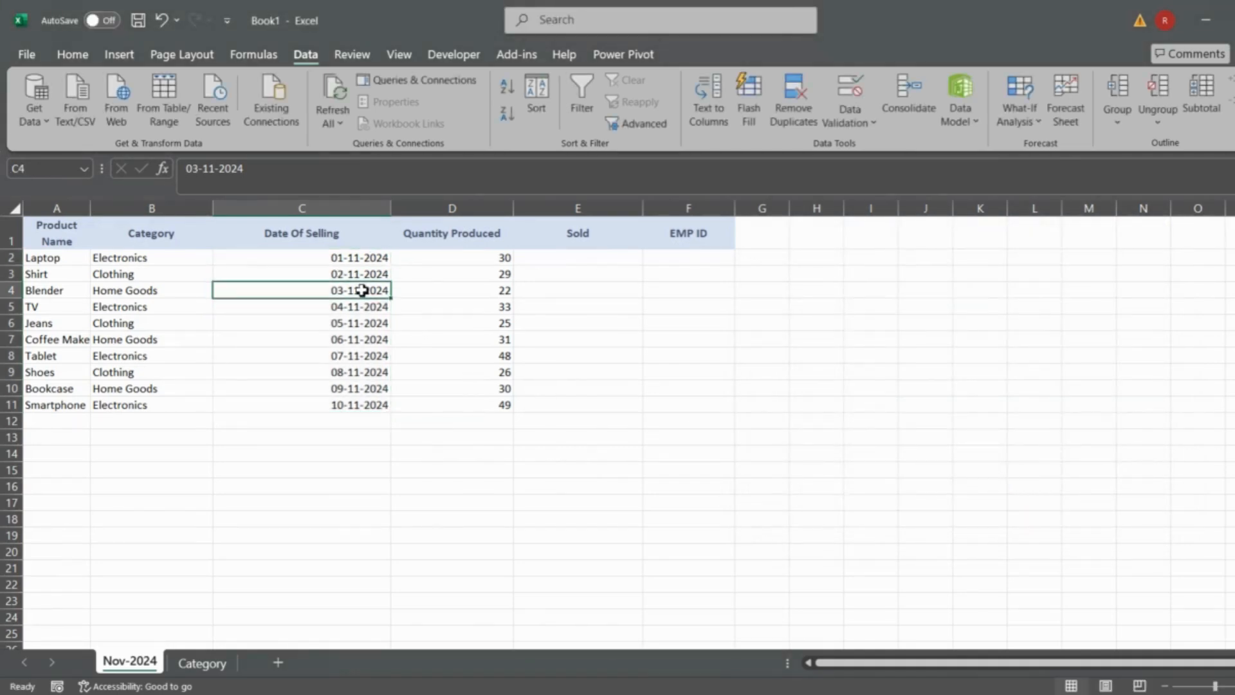
click(219, 171)
key(Left)
key(BackSpace)
text(0)
key(Return)
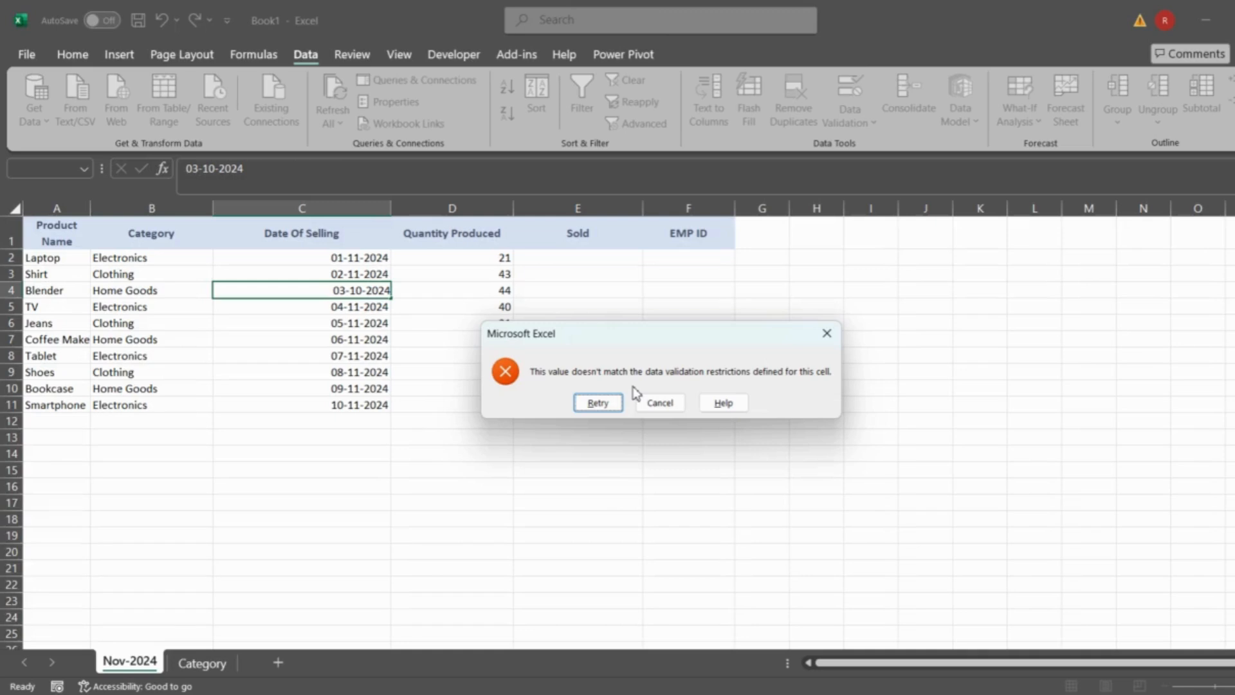
click(827, 334)
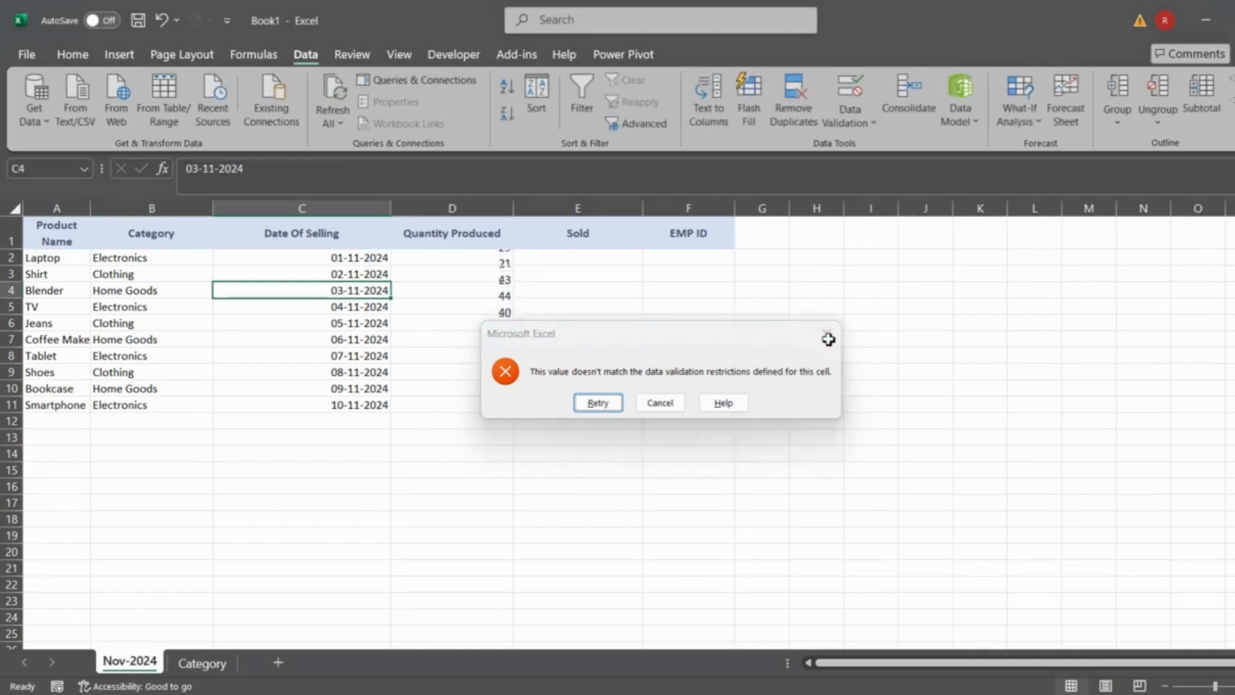
- Title the validation error alert for C2:C11 "Date Out Of Bound"
click(358, 261)
key(ctrl+shift+Down)
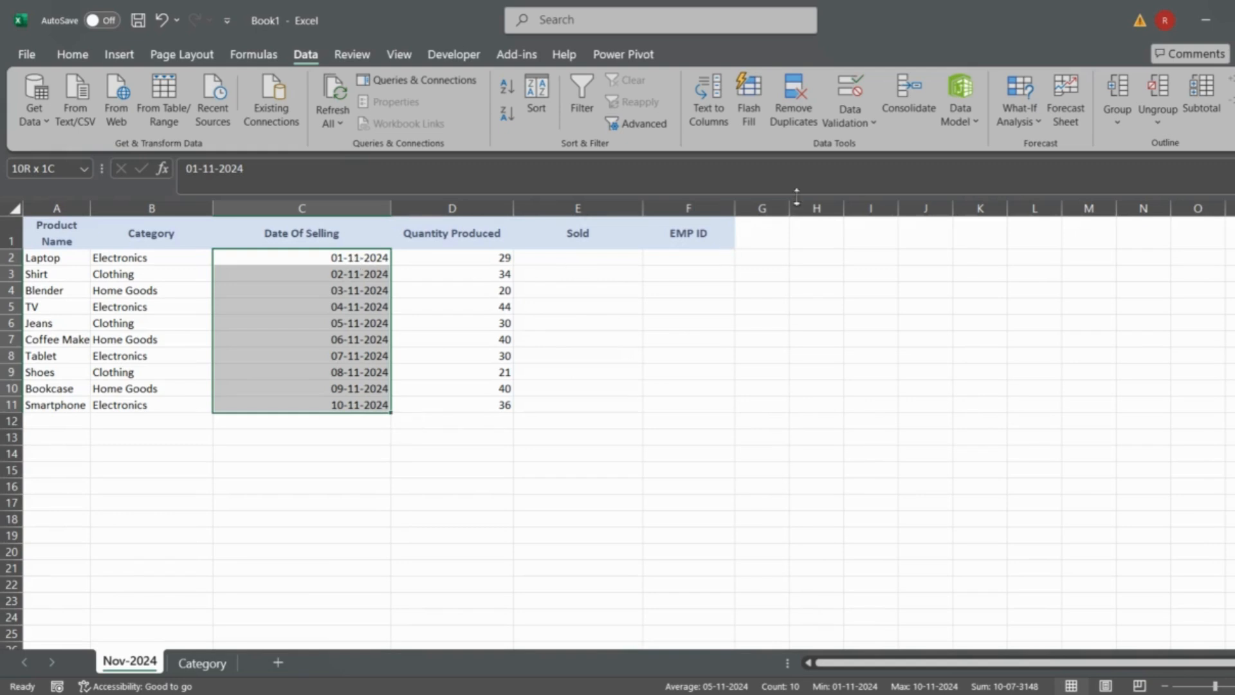
click(849, 119)
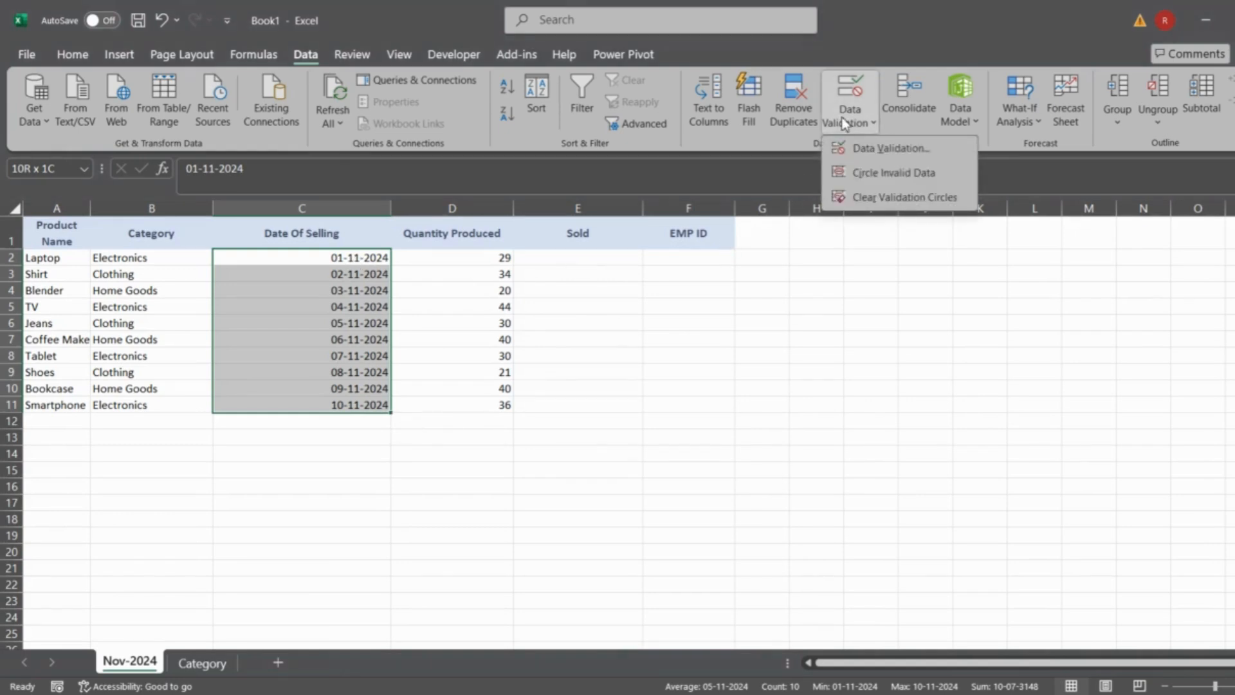
click(883, 152)
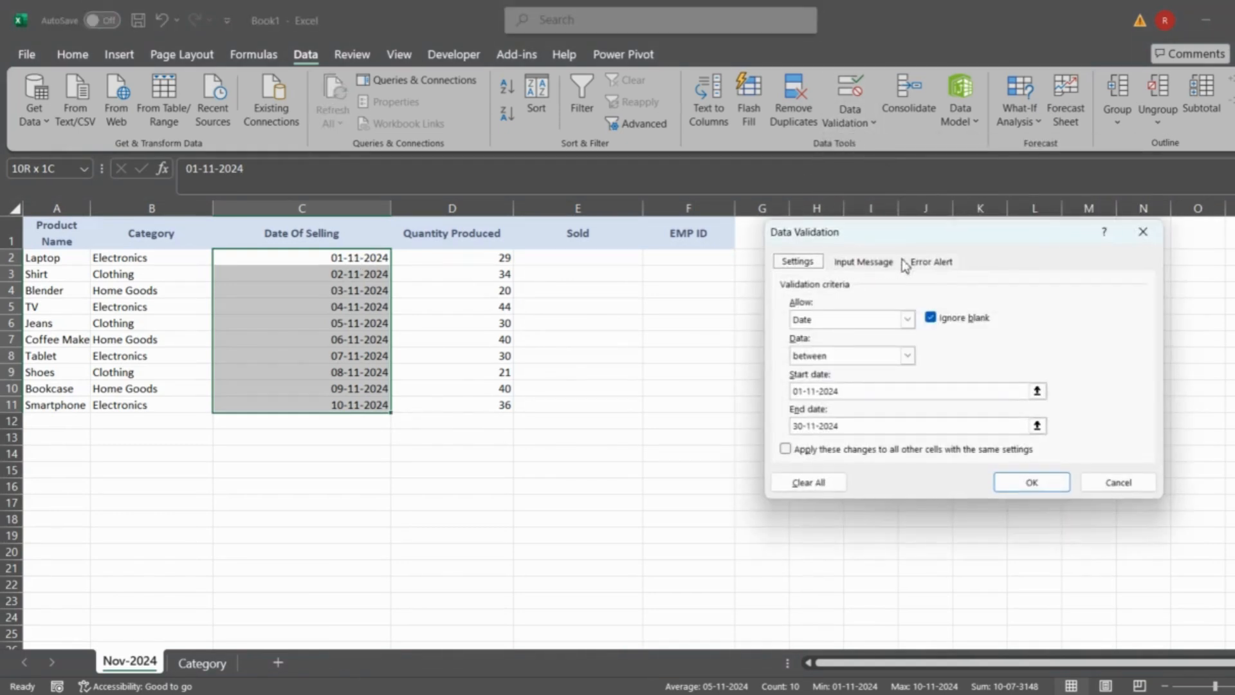
click(926, 262)
click(1013, 345)
text(Date )
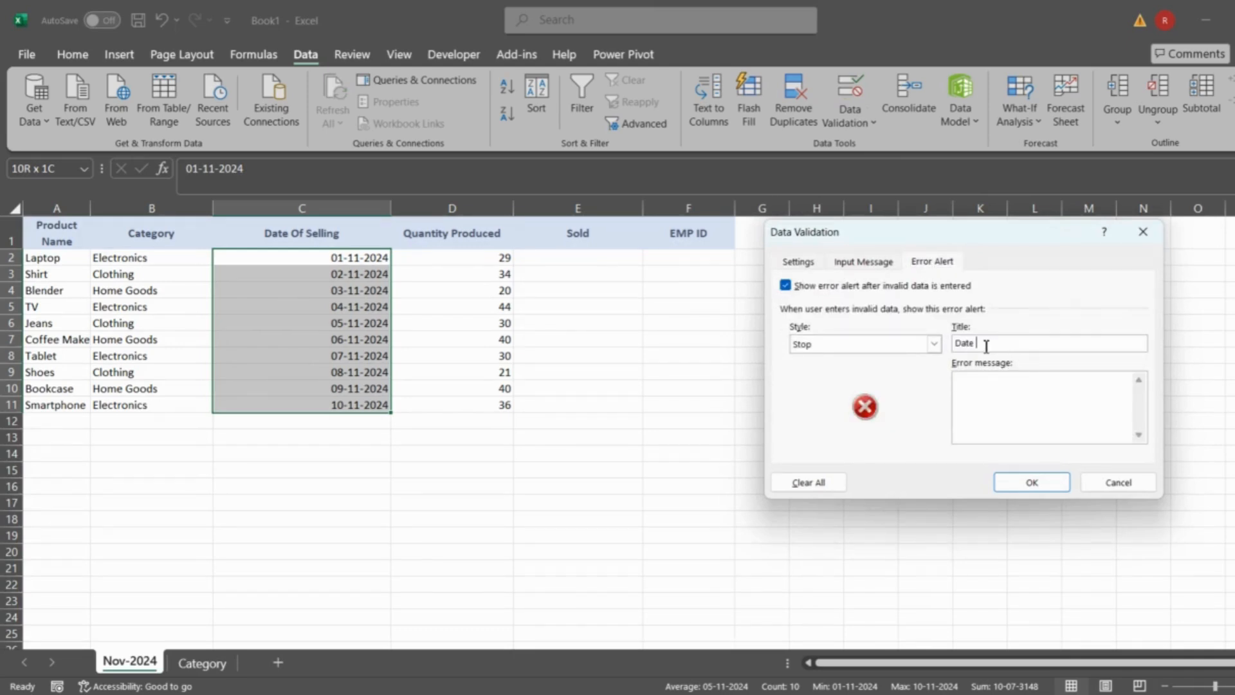
text(Out Of Bound)
- Set the alert's error message to "Please check the Date Entered" and apply the validation settings
click(981, 388)
text(Please check the Date Entered)
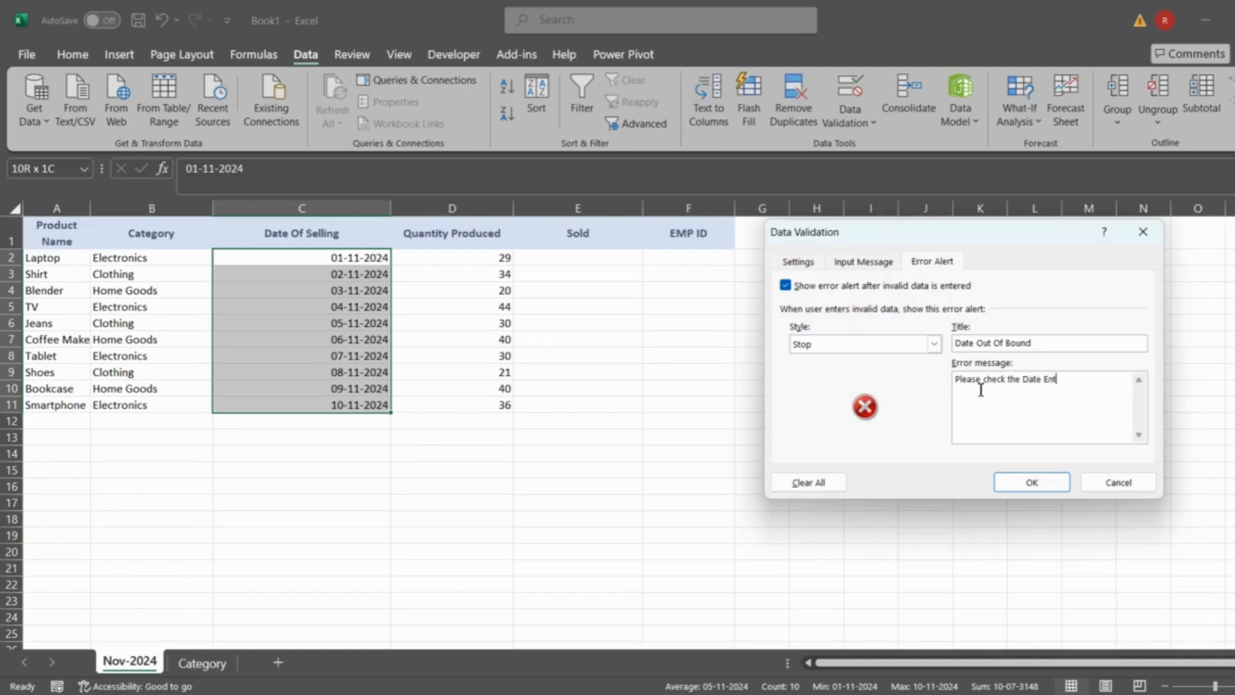
click(1030, 483)
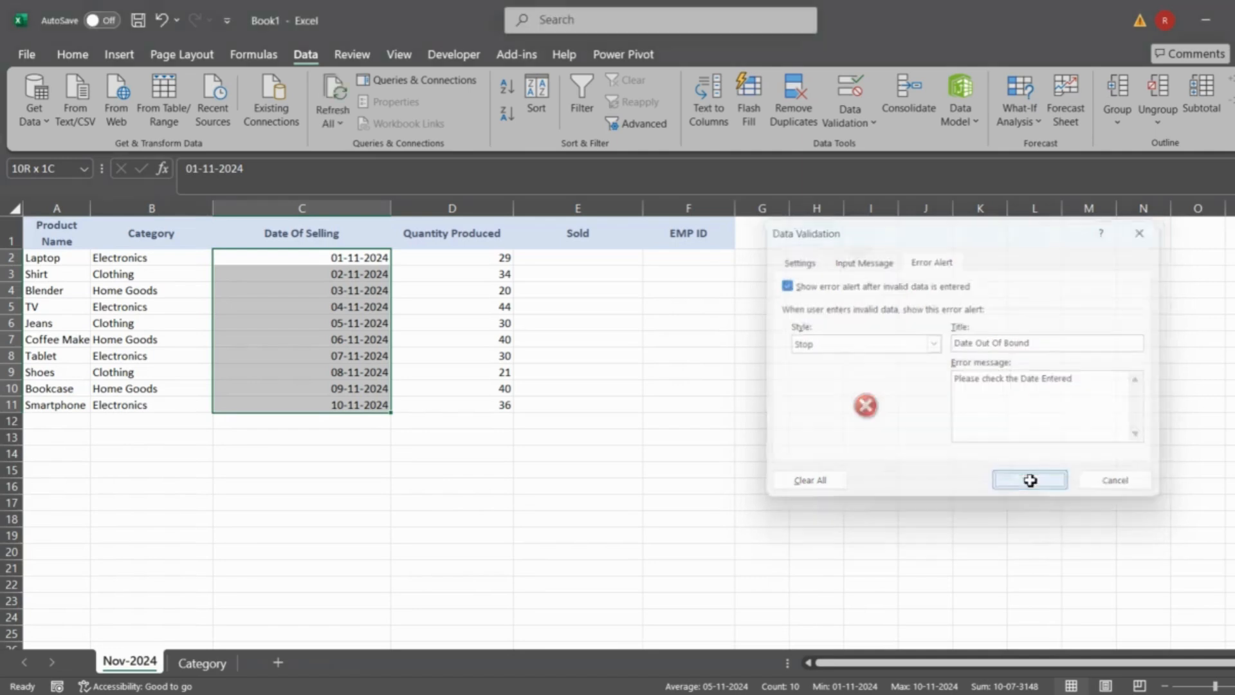
- Try the out-of-range date 03-10-2024 in C4 again to test the custom alert, and discard the entry
click(351, 288)
click(218, 167)
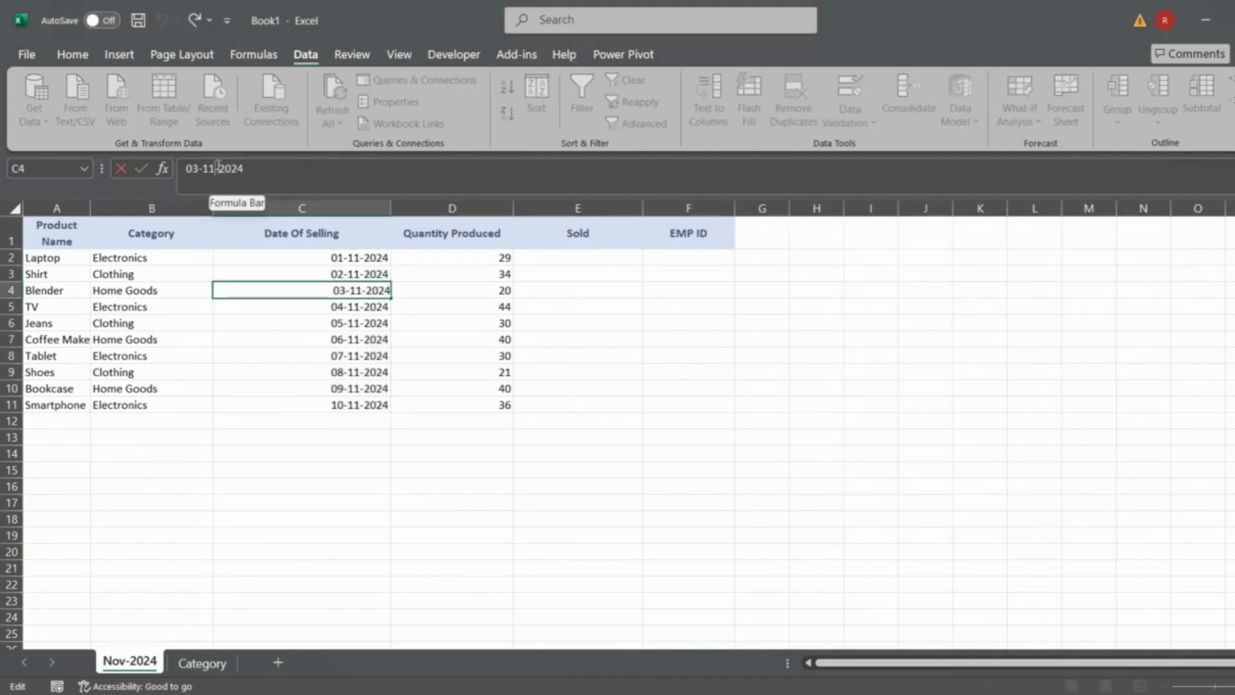
key(BackSpace)
text(0)
key(Return)
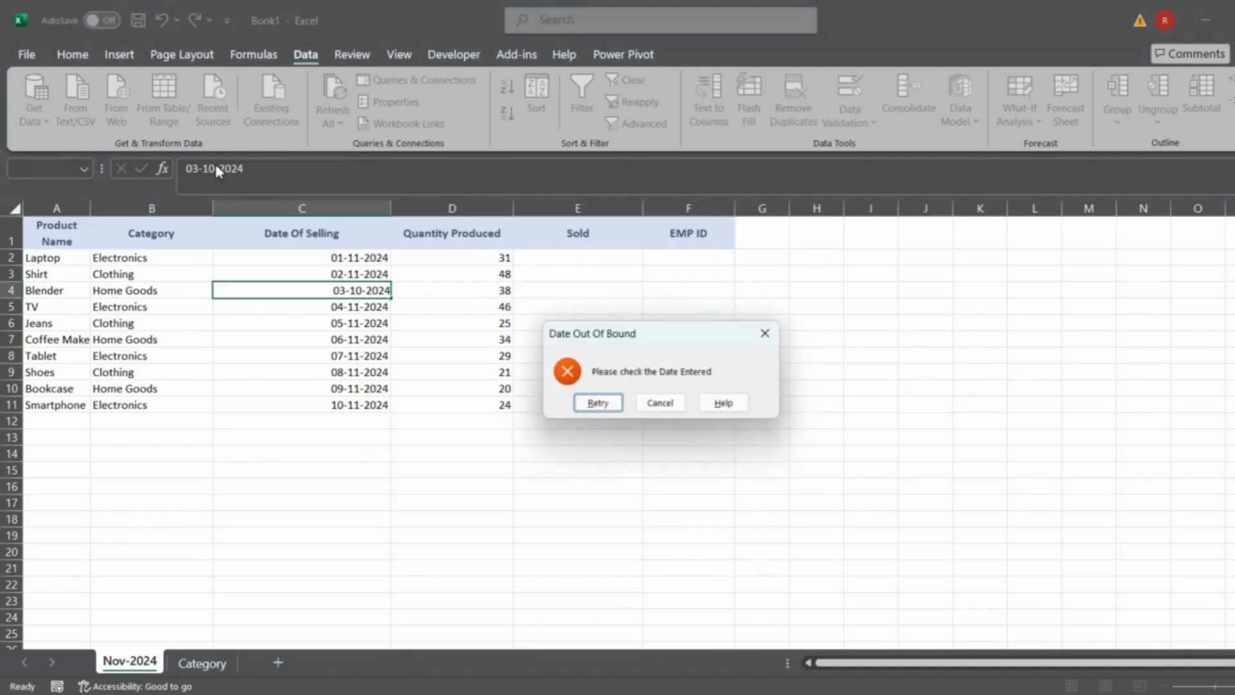
drag(638, 336, 443, 329)
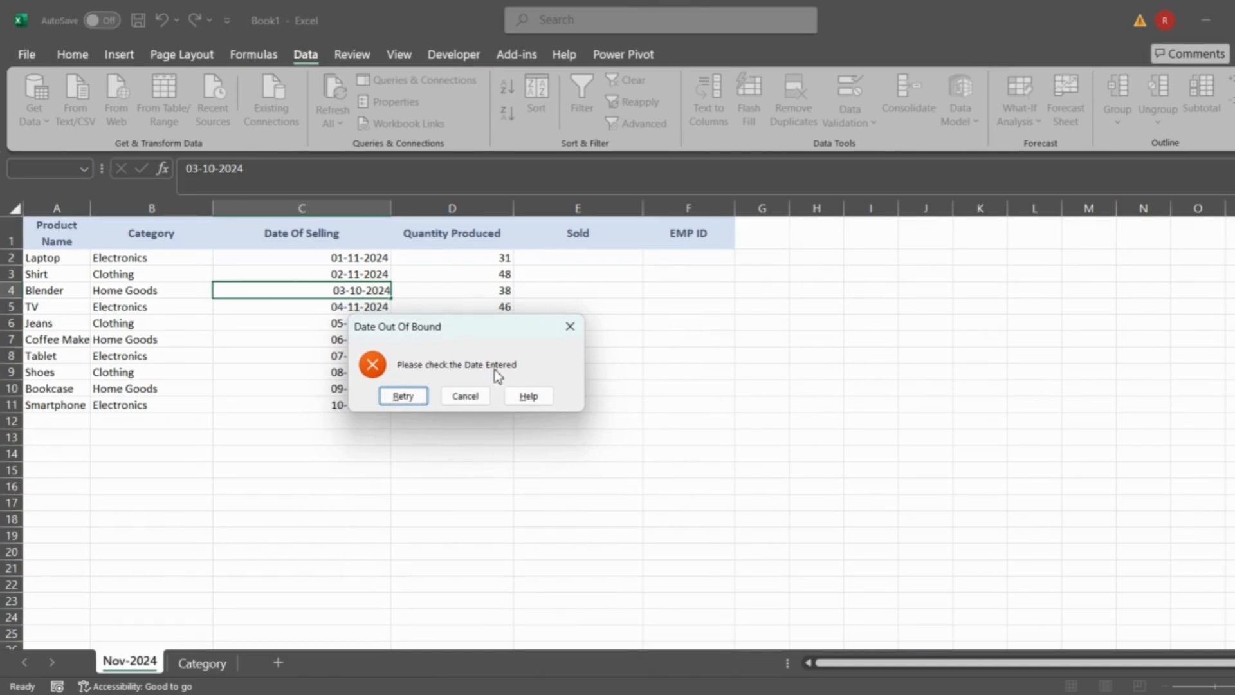
click(403, 396)
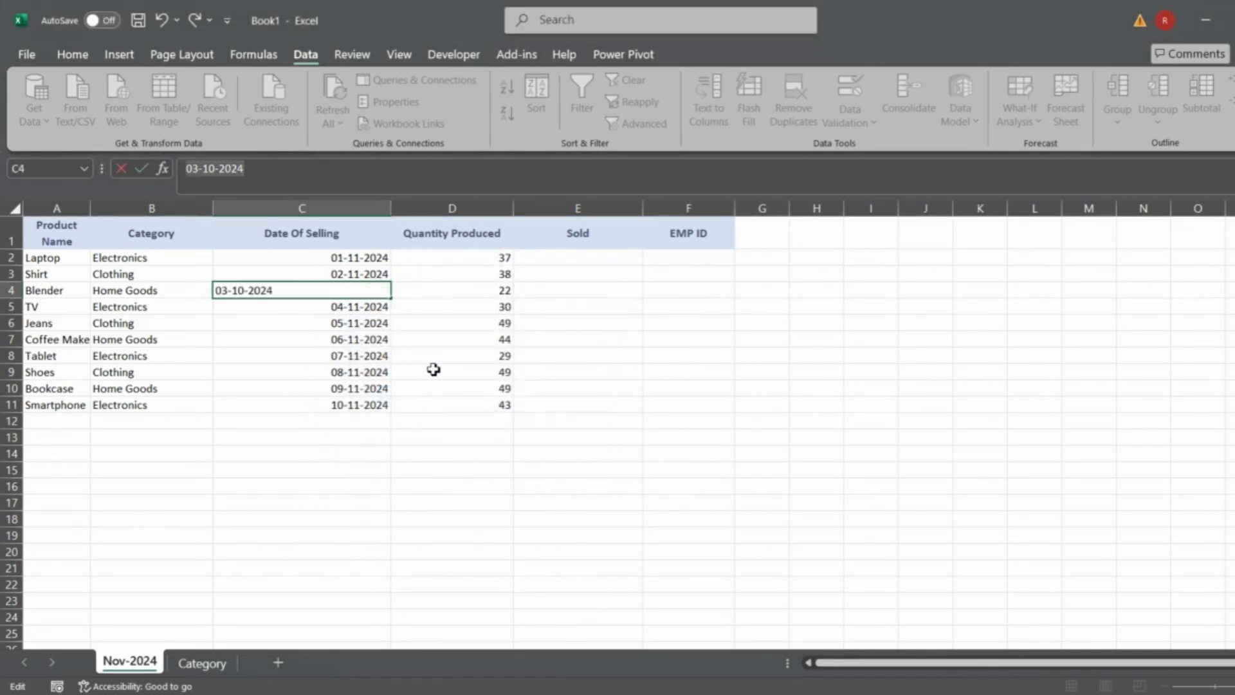
key(Escape)
key(Up)
key(Up)
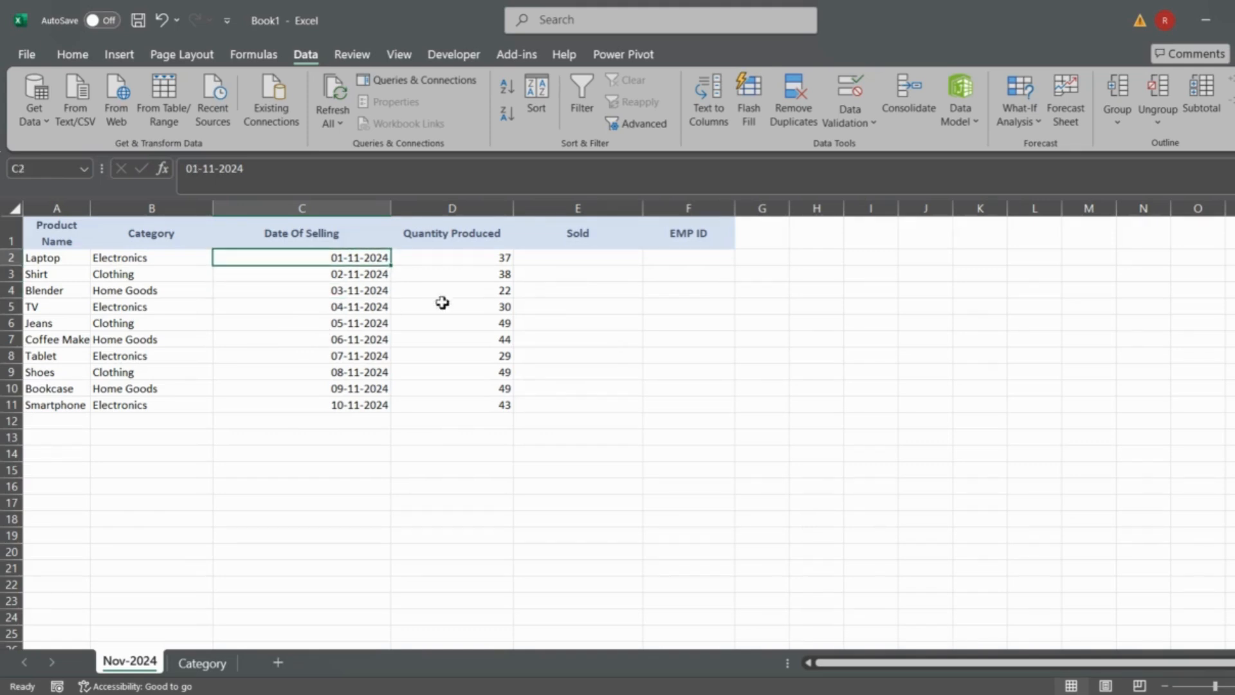
- Enter 60 as the Sold quantity for Laptop in E2
click(557, 261)
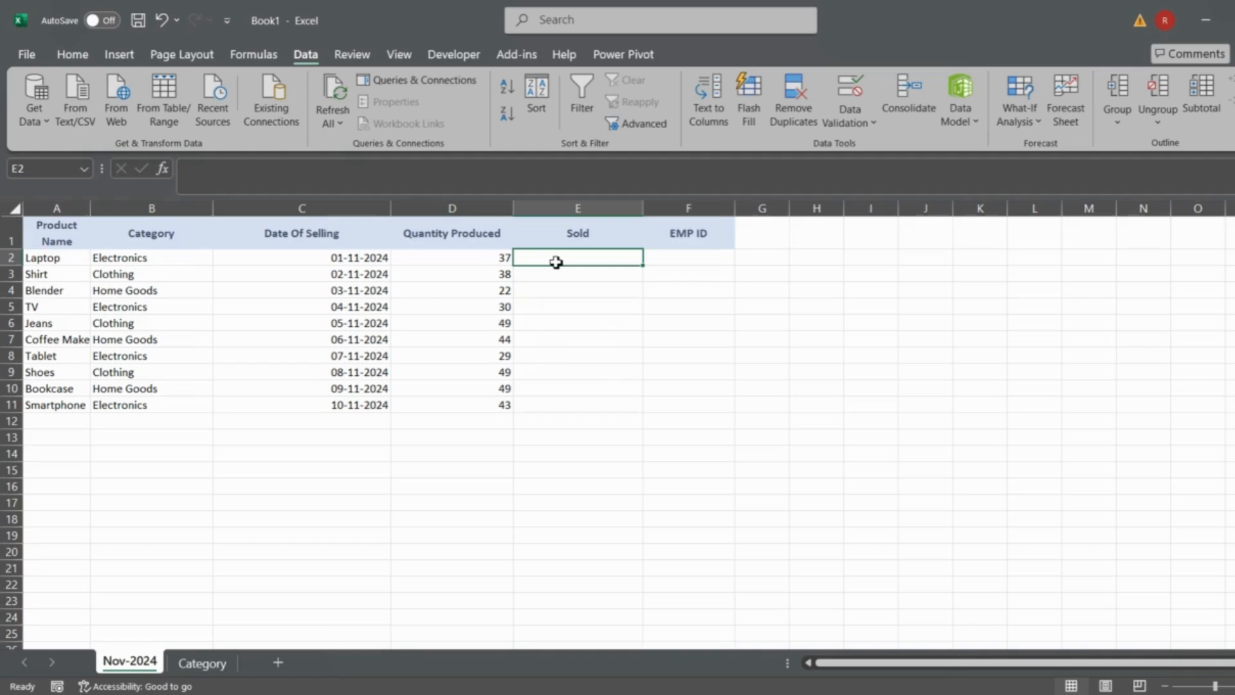
text(60)
key(Return)
click(557, 262)
click(556, 262)
- Replace the RANDBETWEEN formulas in the Quantity Produced cells D2:D11 with their static values
key(Left)
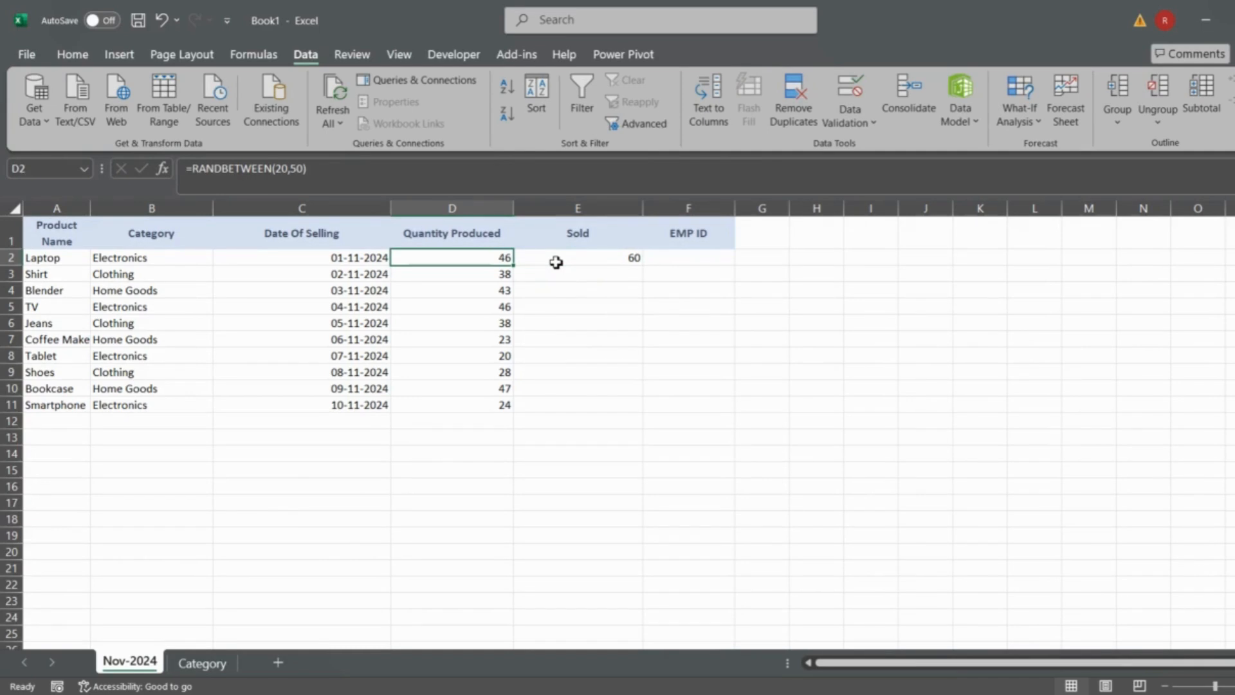
key(ctrl+shift+Down)
key(ctrl+c)
key(ctrl+alt+v)
key(v)
key(Return)
key(Escape)
- Clear the Sold quantity in E2 and open the data validation settings for E2:E11
click(607, 265)
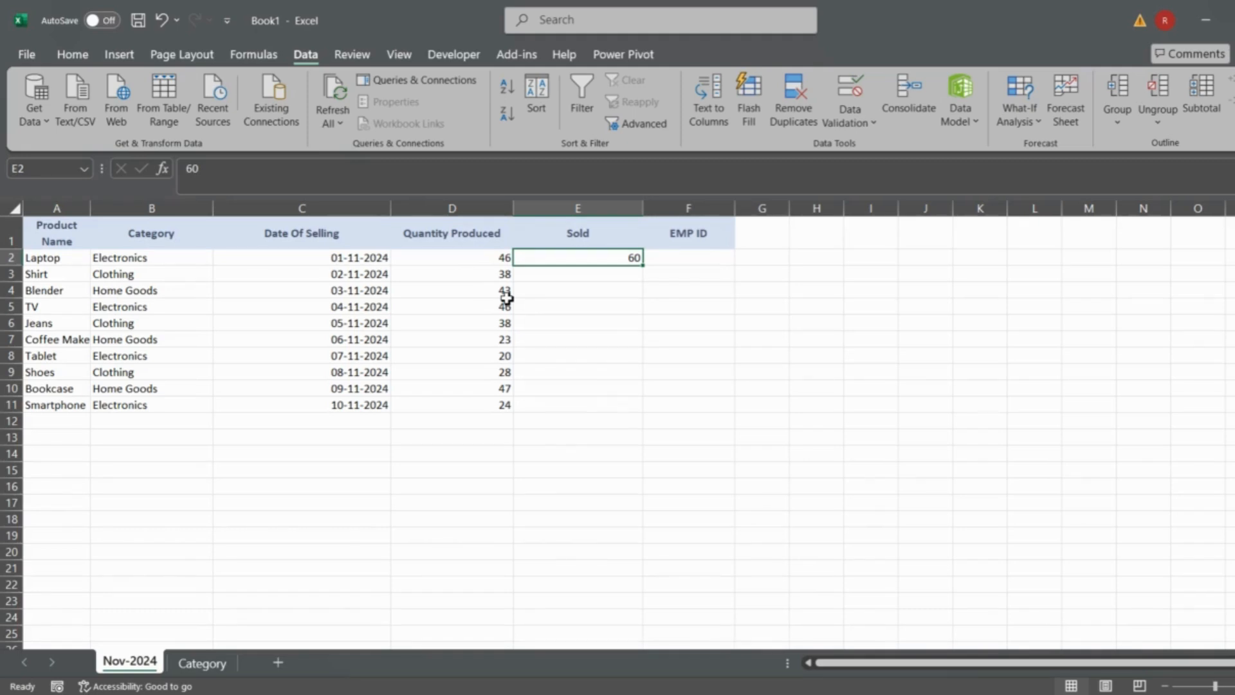
key(Delete)
key(shift+Down)
key(shift+Down)
key(shift+Down)
key(shift+Down)
key(shift+Down)
key(shift+Down)
key(shift+Down)
key(shift+Down)
key(shift+Down)
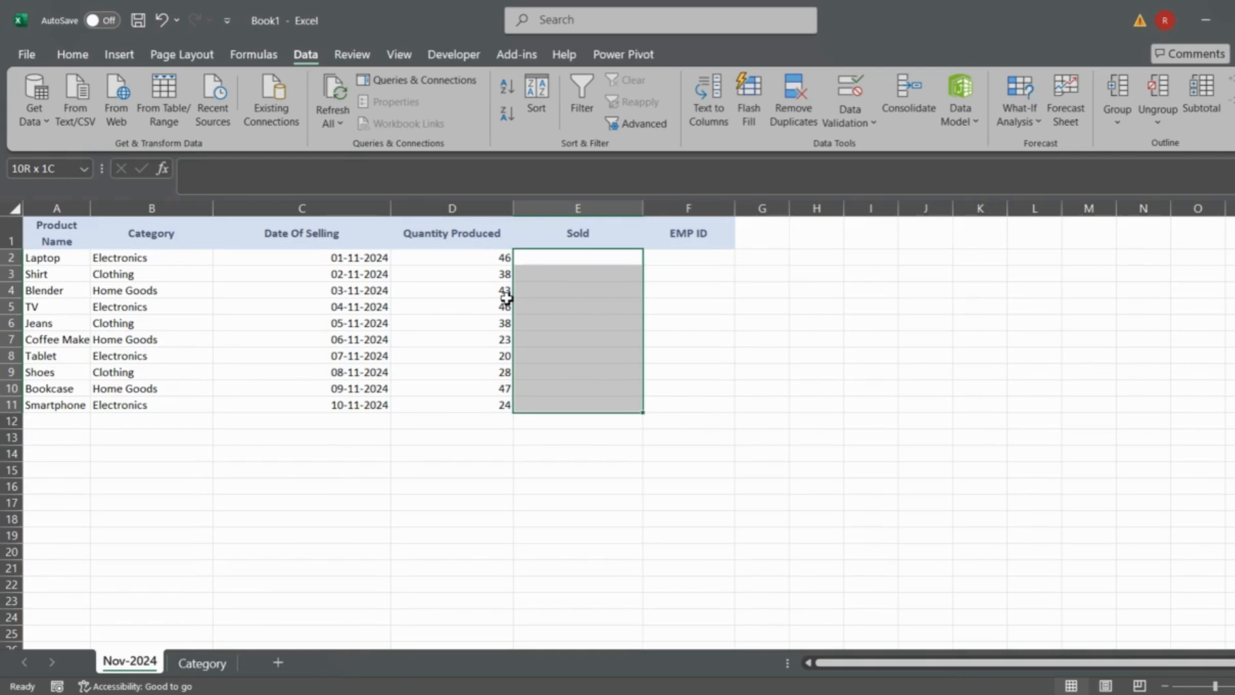
click(840, 125)
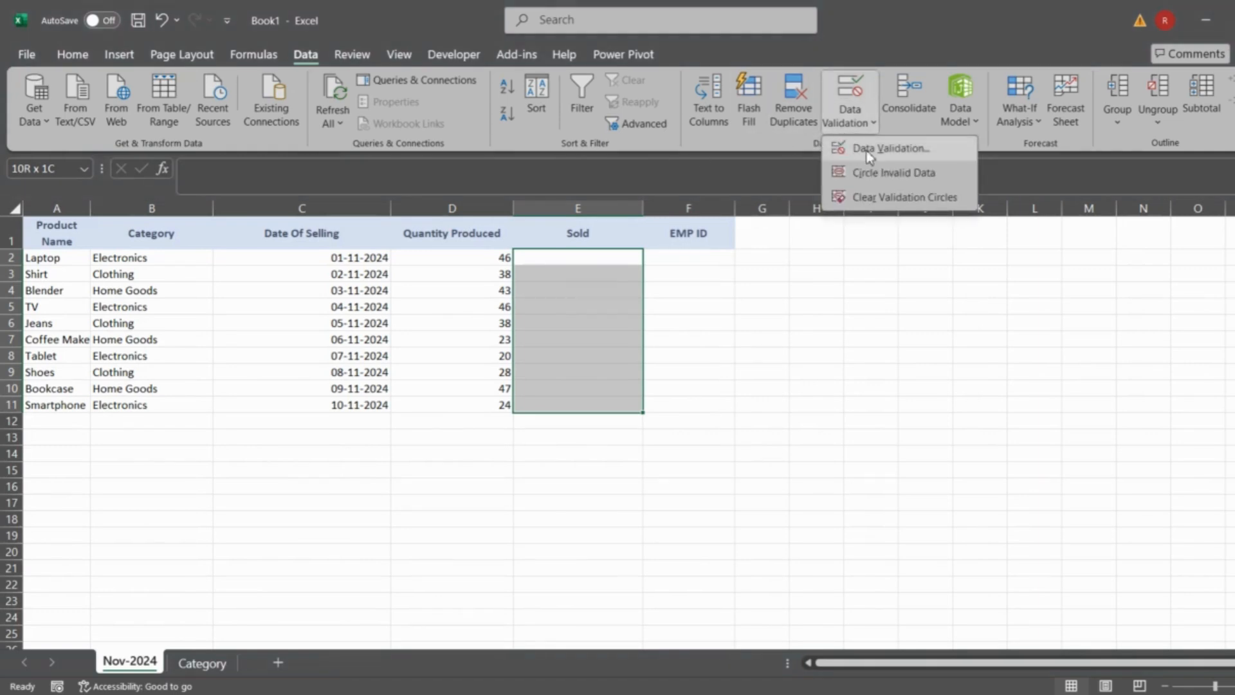
click(867, 150)
- Set the validation criteria for the Sold cells E2:E11 to allow Custom values
click(803, 267)
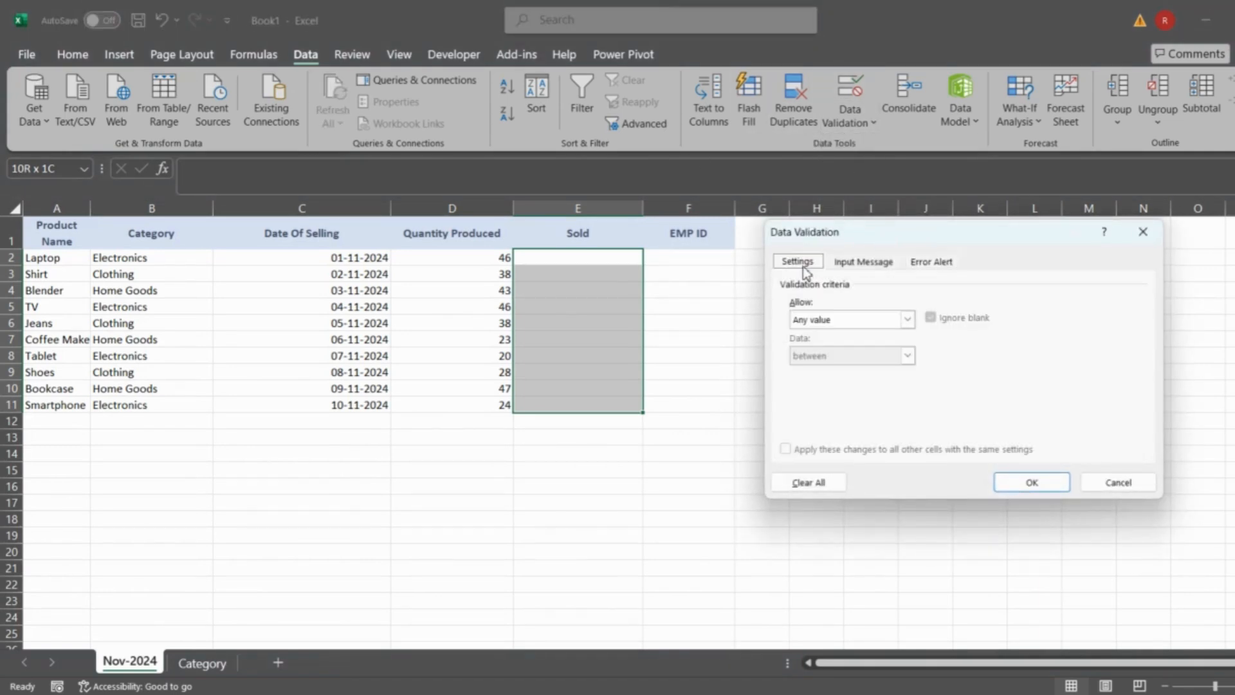
click(814, 320)
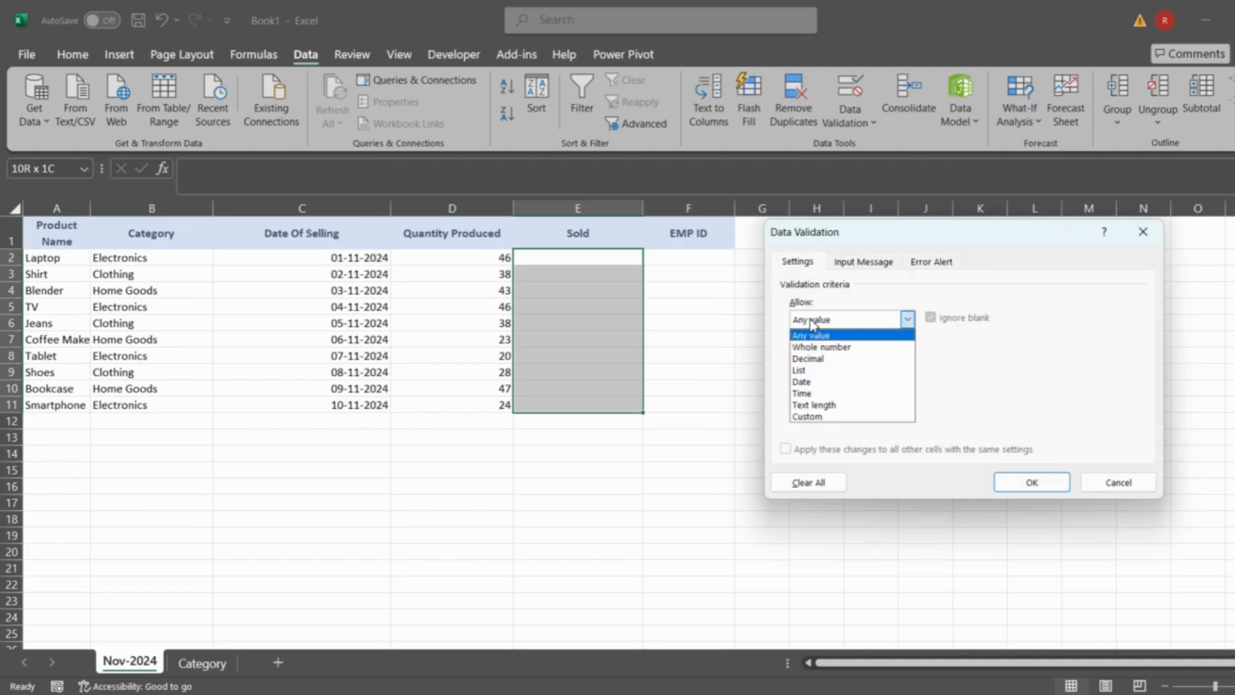
click(812, 417)
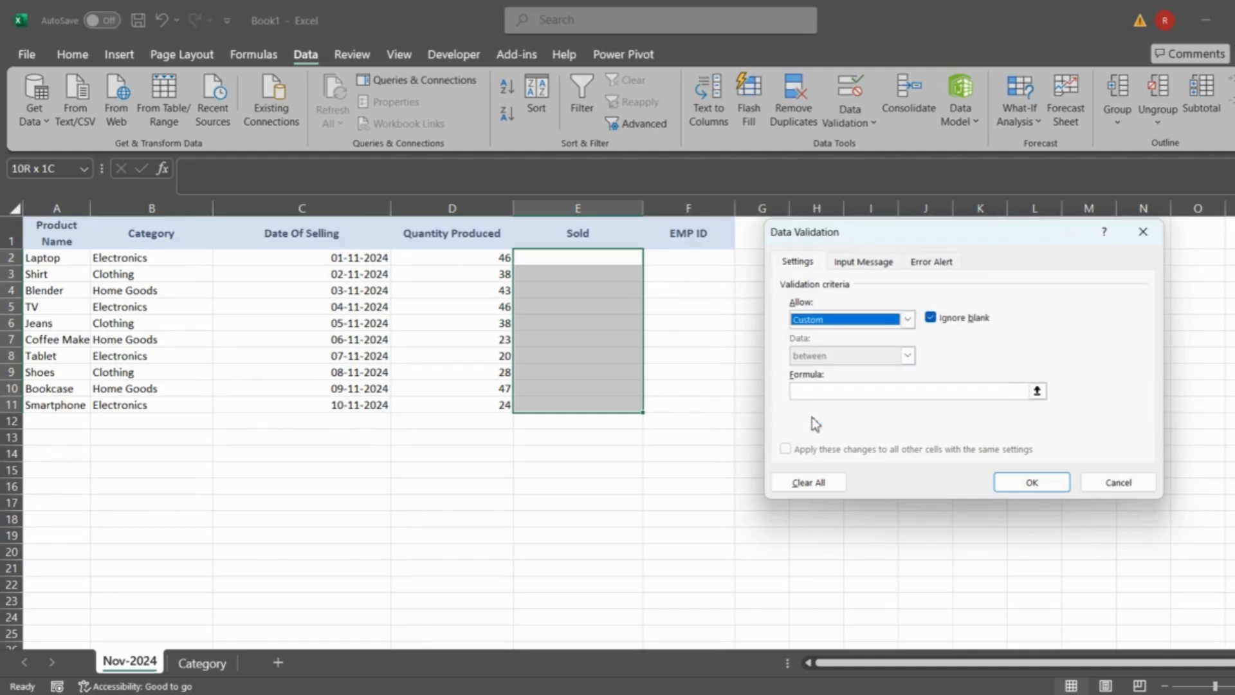
click(829, 321)
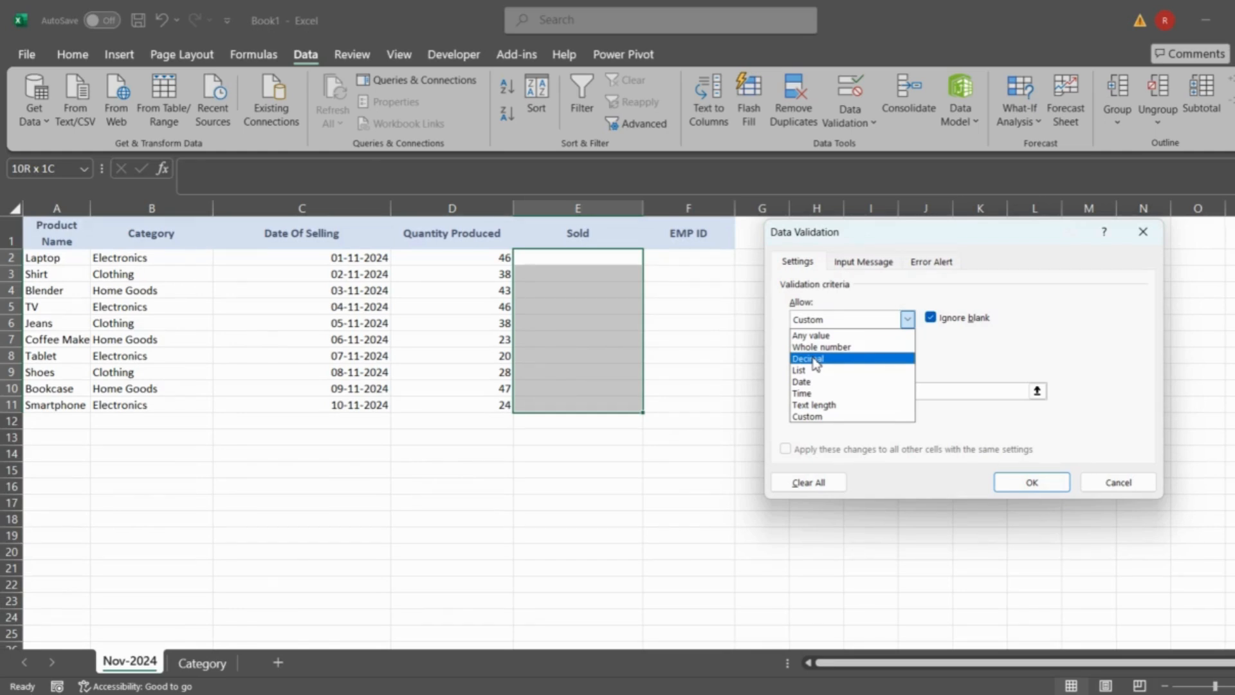
click(816, 364)
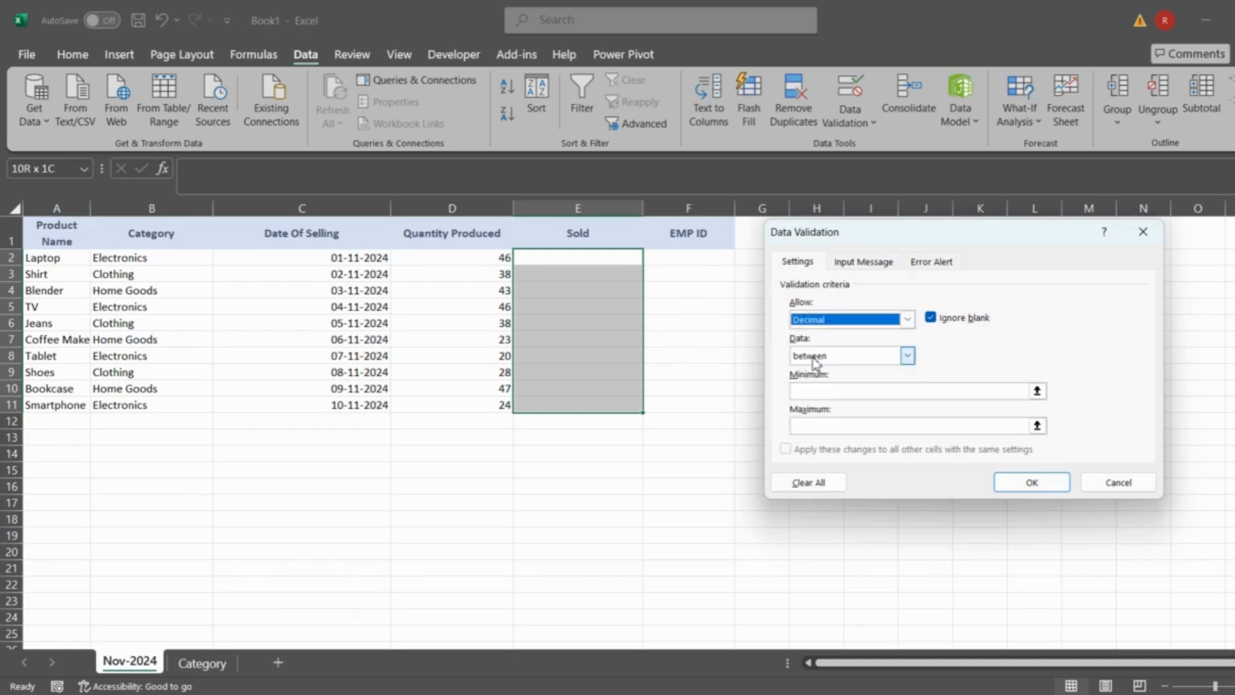
click(813, 390)
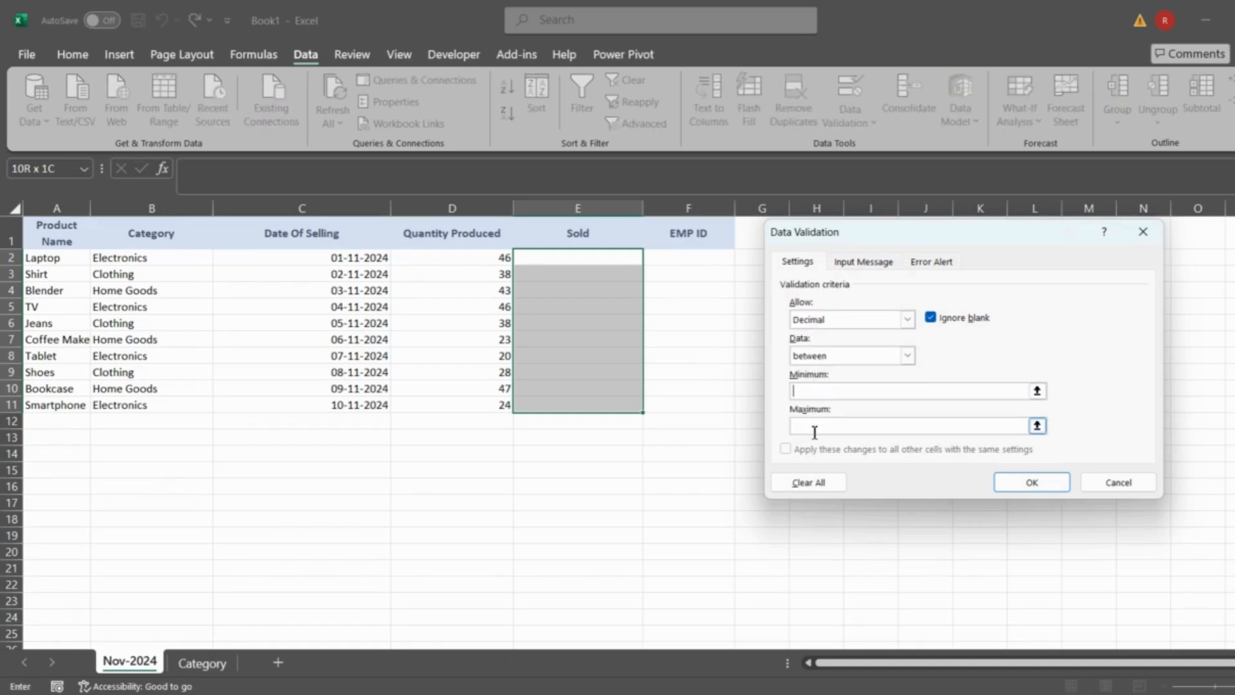
click(814, 320)
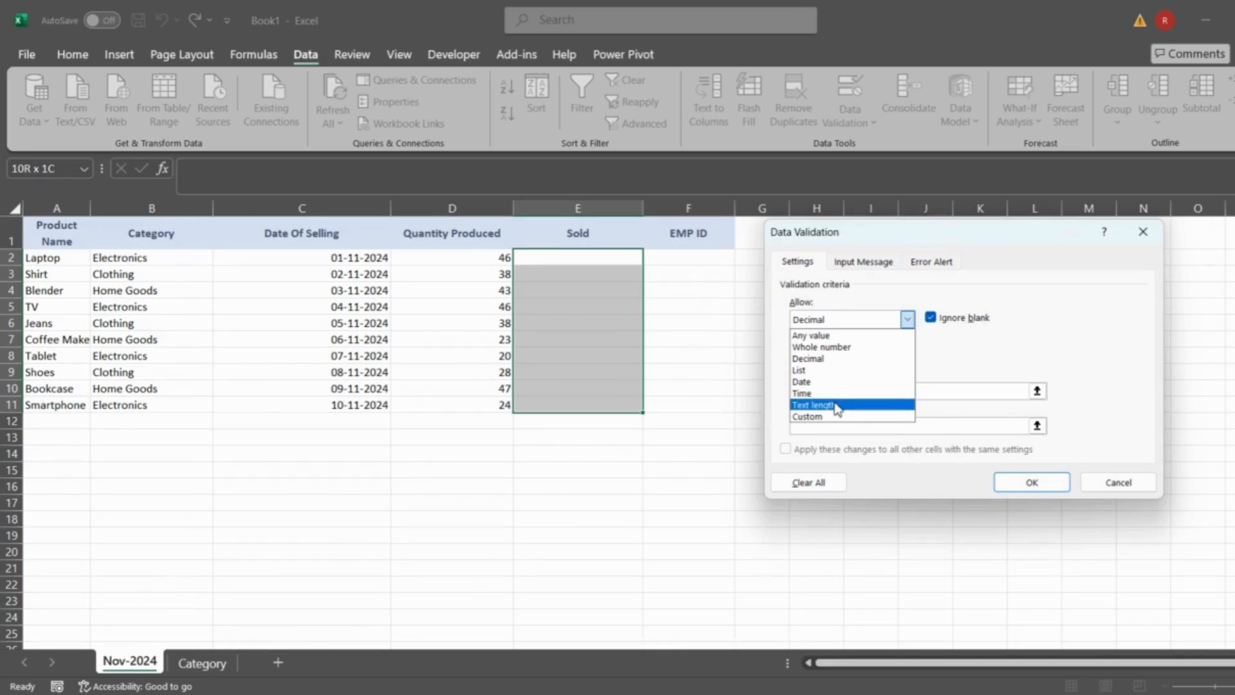
click(820, 416)
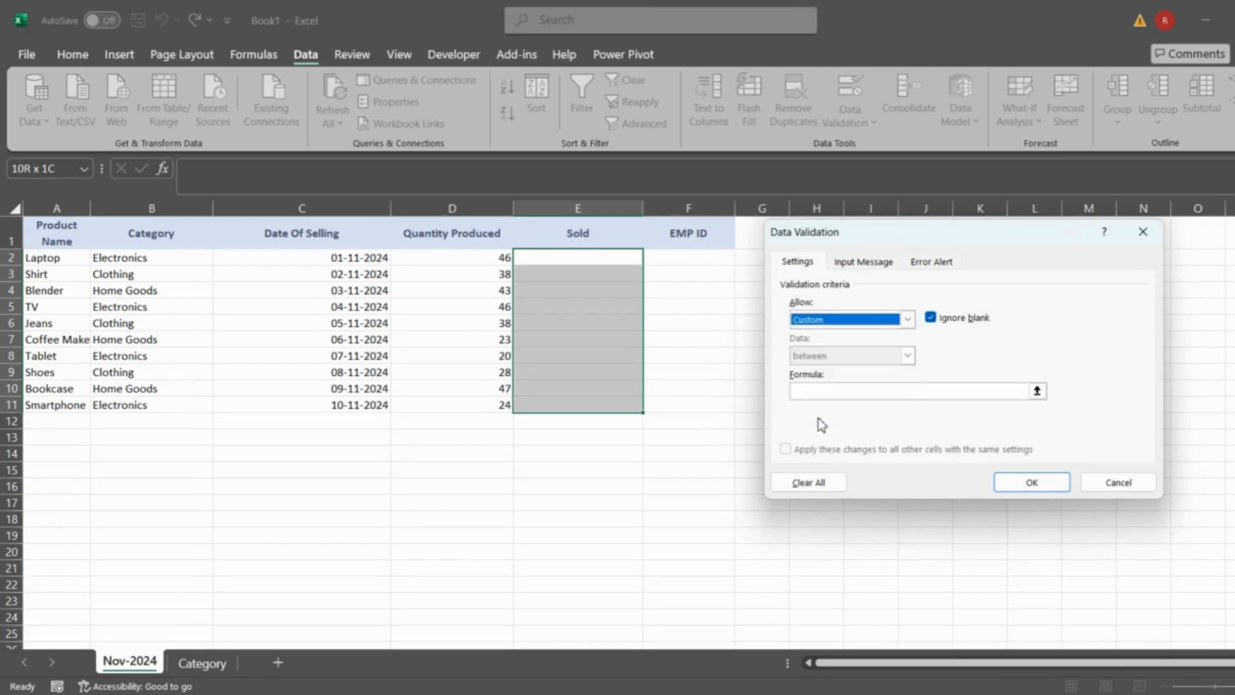
- Restrict the Sold cells E2:E11 with the custom validation formula =E2<=D2 and apply the rule
click(856, 393)
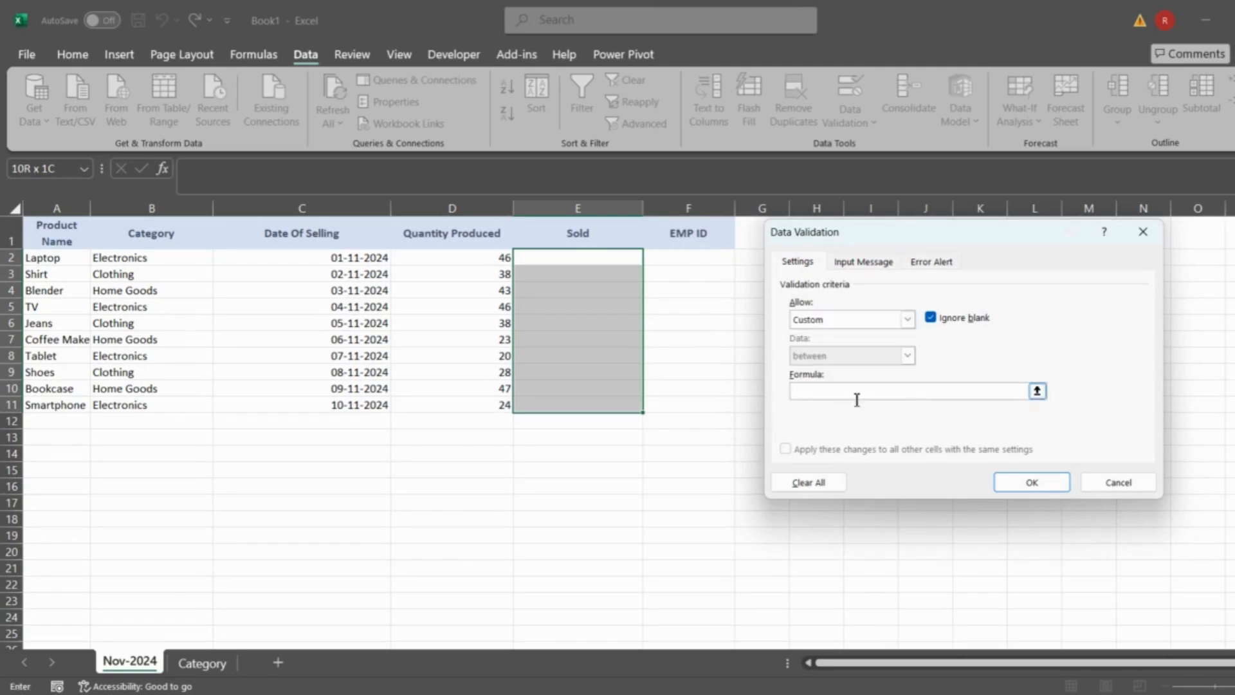
text(=)
click(549, 259)
text(<)
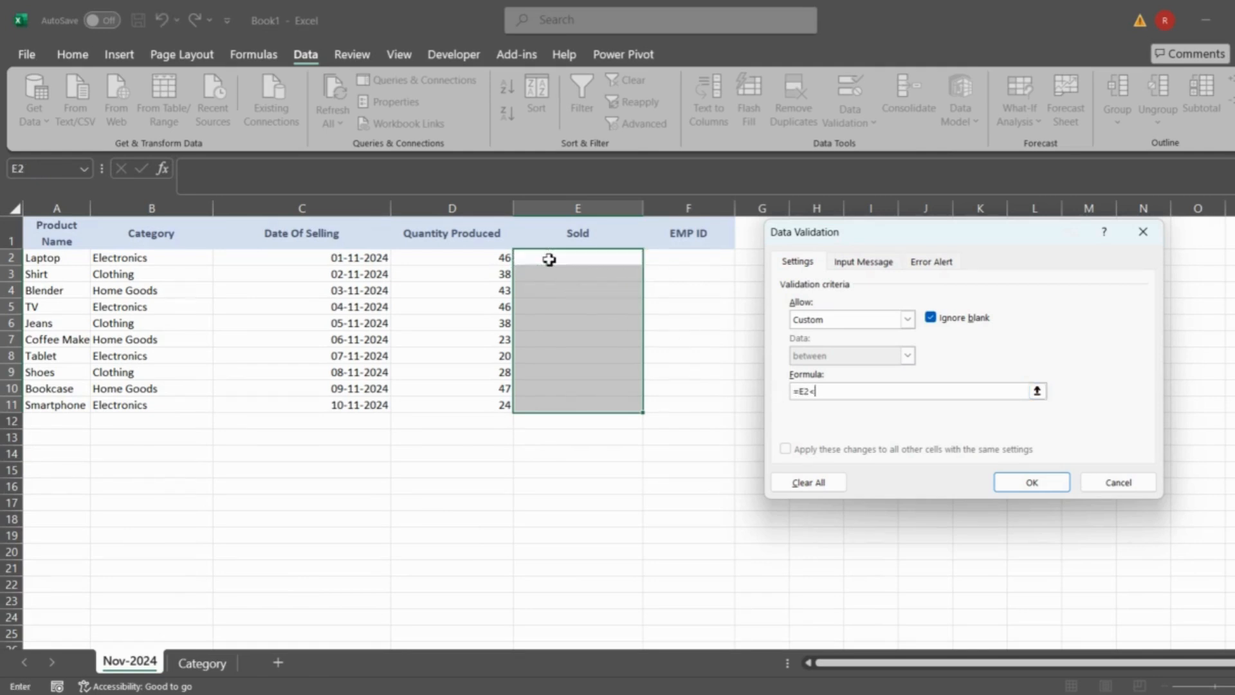
text(=)
click(482, 257)
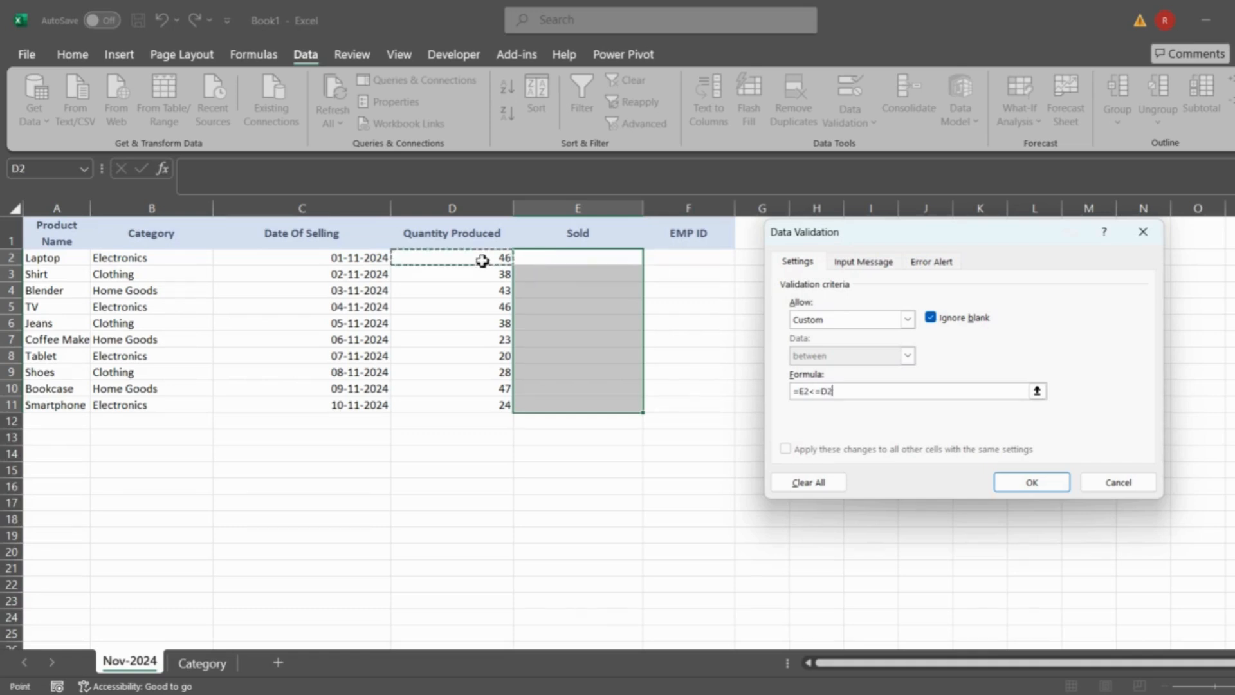
click(1027, 484)
- Try 50 as the Sold quantity in E2 to test the rule, and discard the entry
click(582, 257)
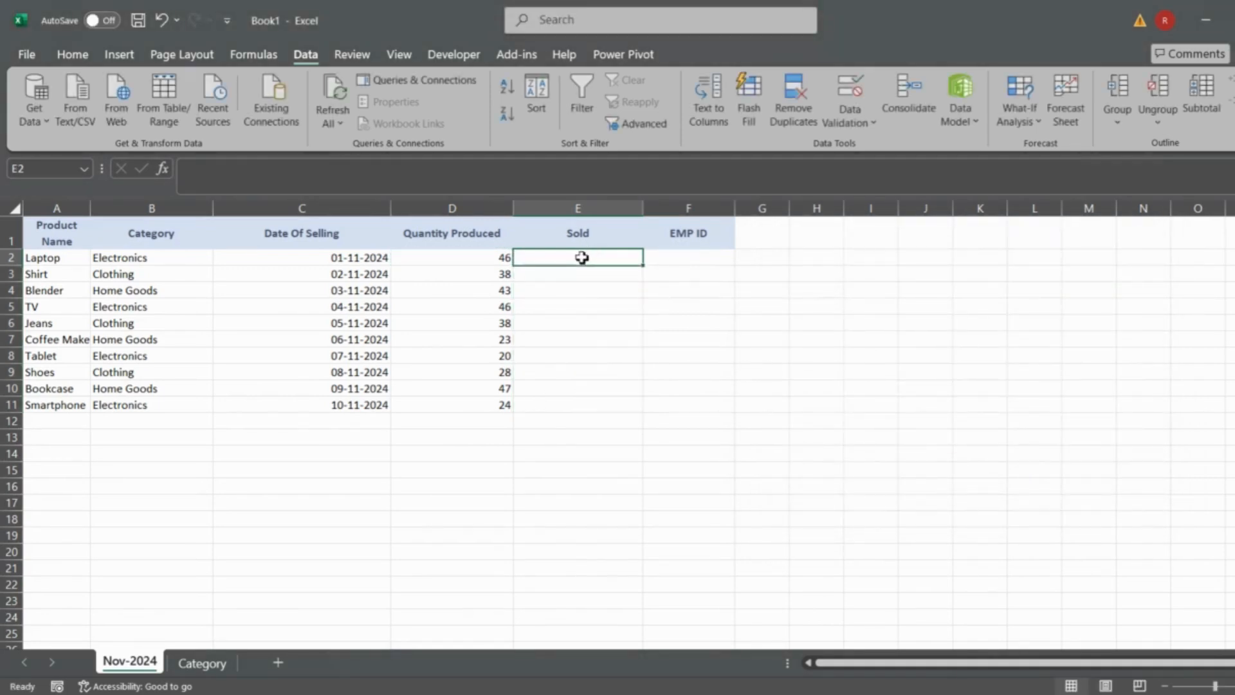
text(50)
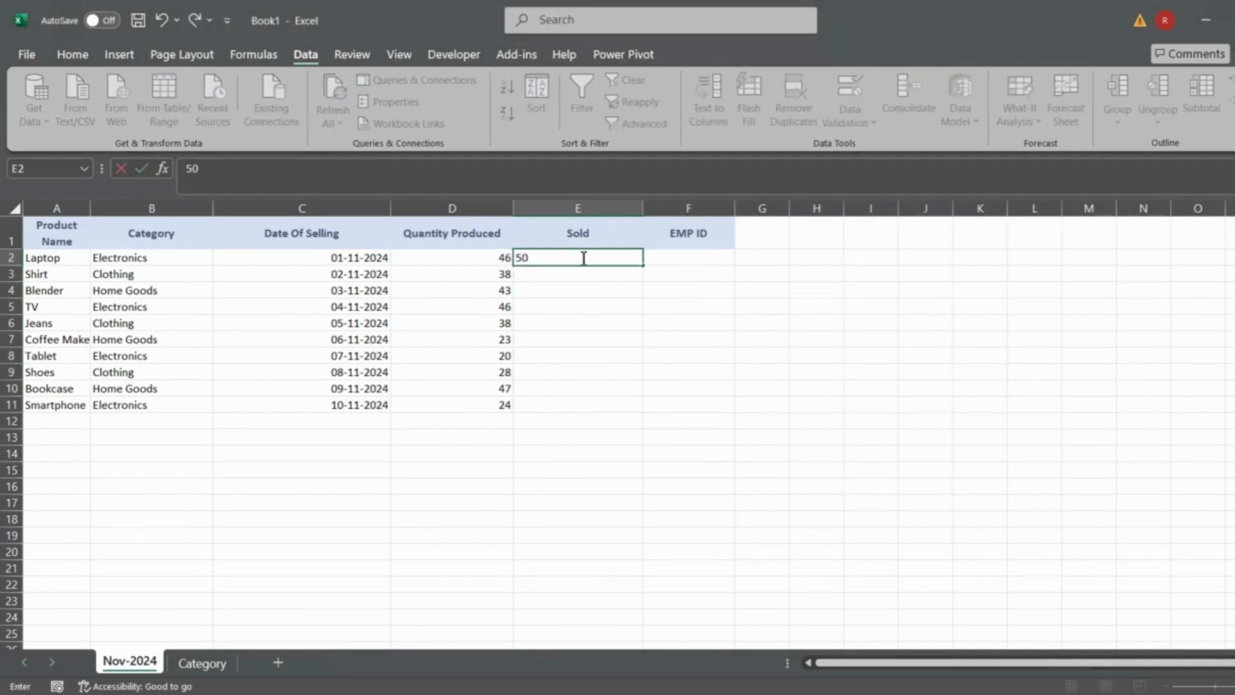
key(Return)
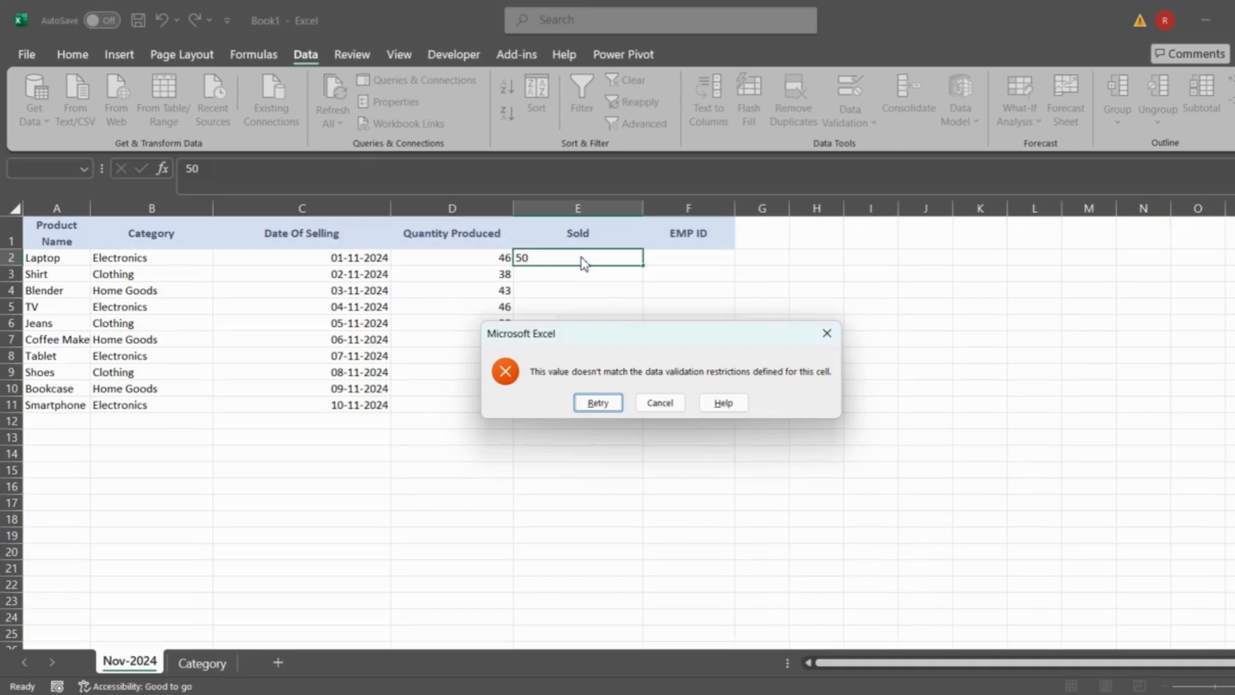
key(Escape)
- Title the validation error alert of cell E2 "Qty Mismatch", keeping the Stop style
click(854, 125)
click(885, 150)
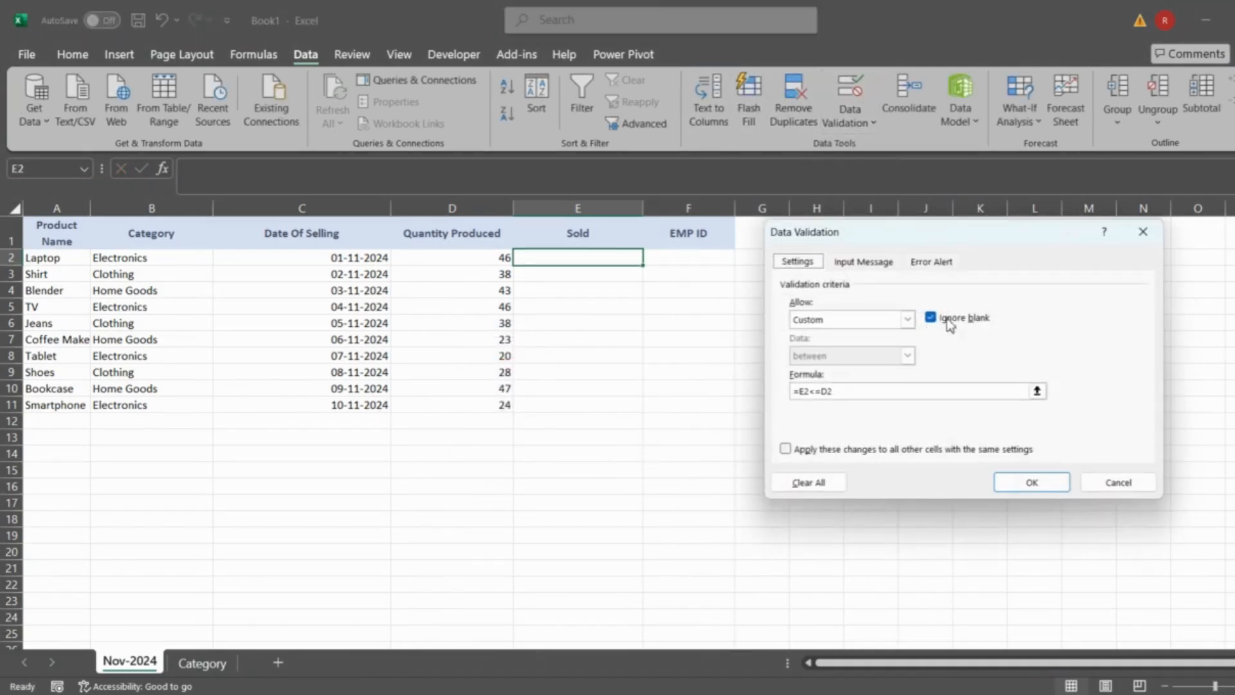
click(934, 263)
click(996, 339)
text(Quan)
key(BackSpace)
key(BackSpace)
key(BackSpace)
text(ty Mismatch)
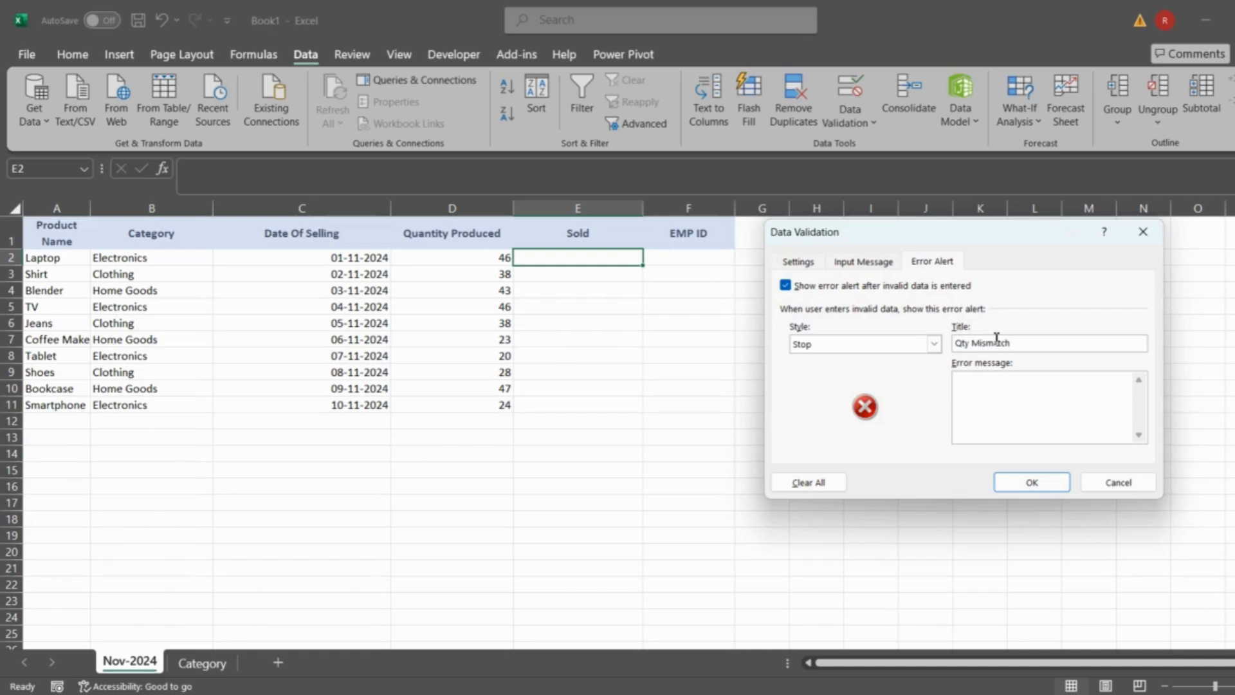
- Set the alert's error message to "Sold QTY greater than Produced QTY" and apply the validation settings
click(982, 417)
text(Solf)
key(BackSpace)
key(BackSpace)
text(d QTY greater than Produced QTY)
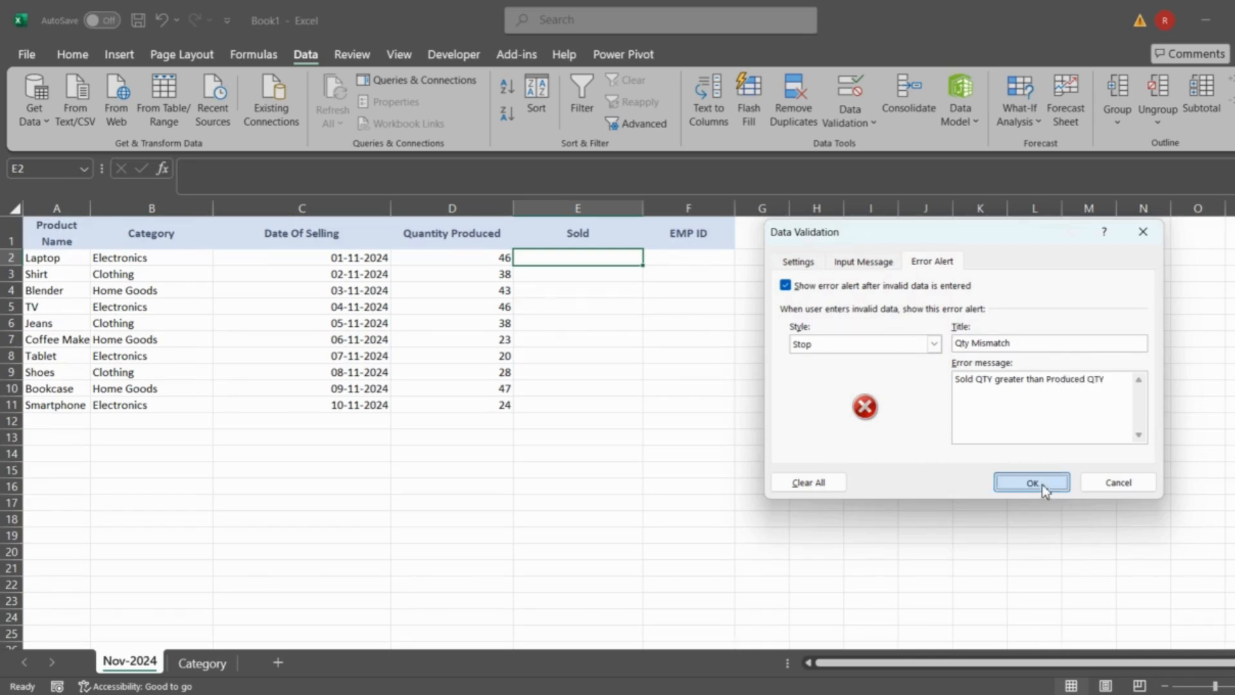
click(1032, 482)
- Test the custom alert with 50 in E2, and enter 40 as the Sold quantity for Laptop instead
text(50)
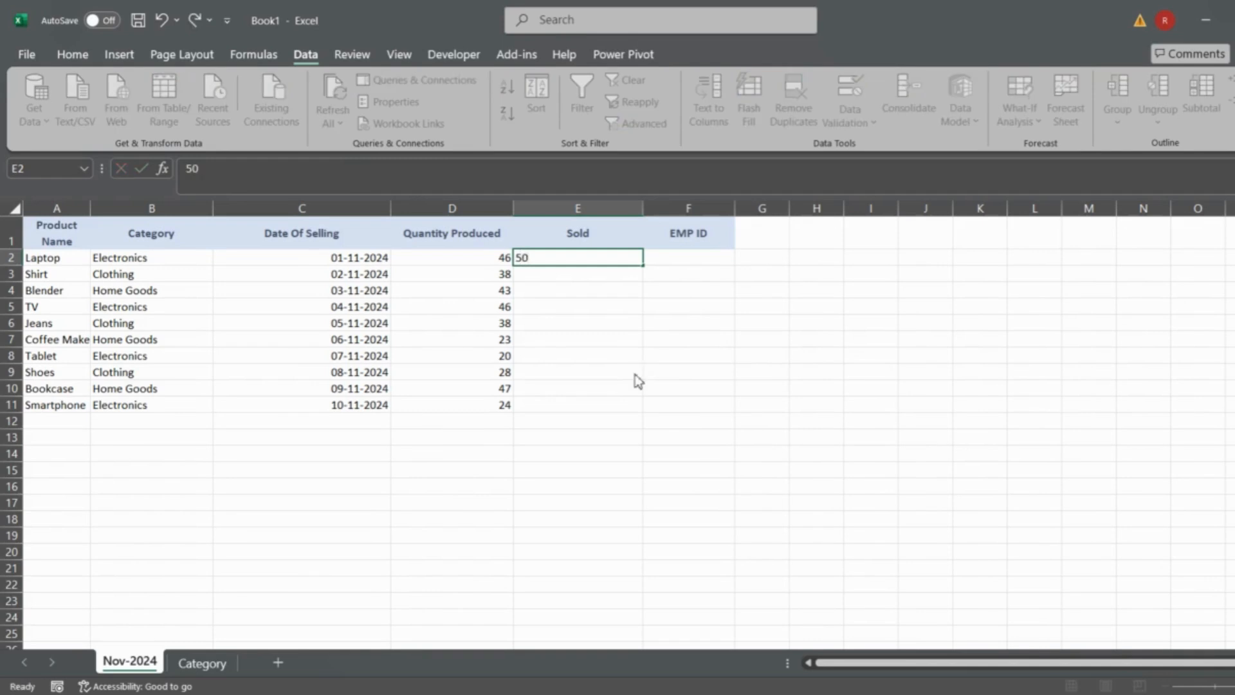
key(Return)
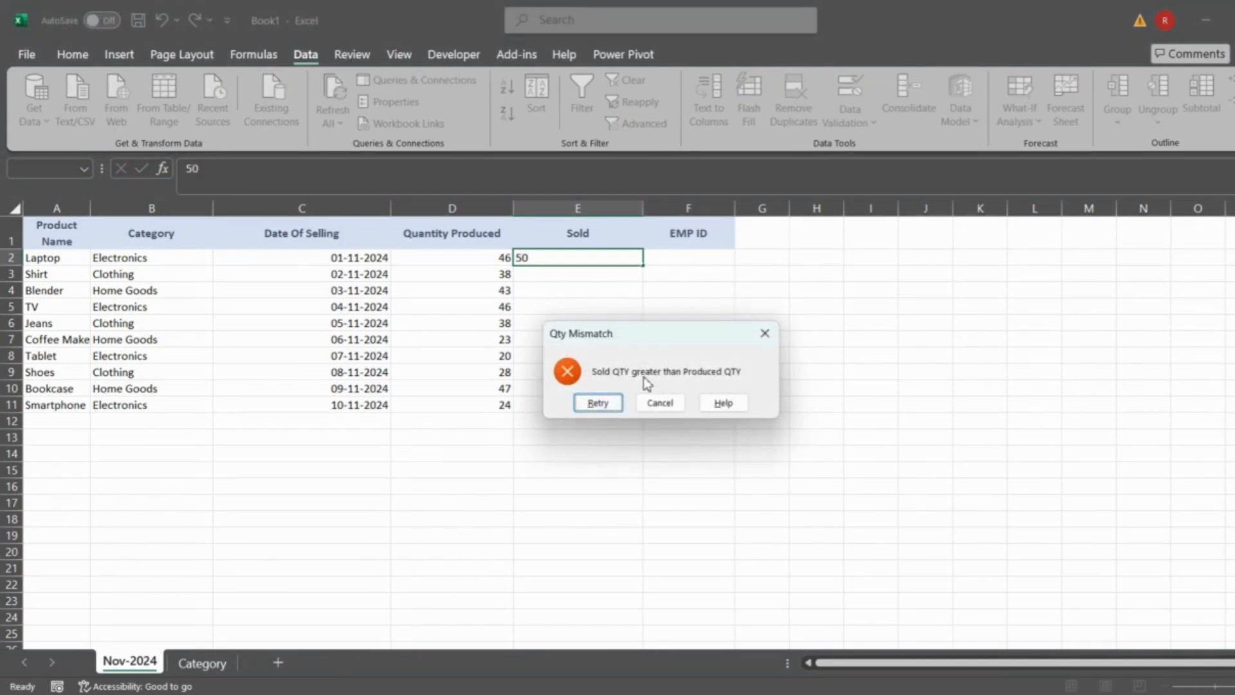
click(765, 332)
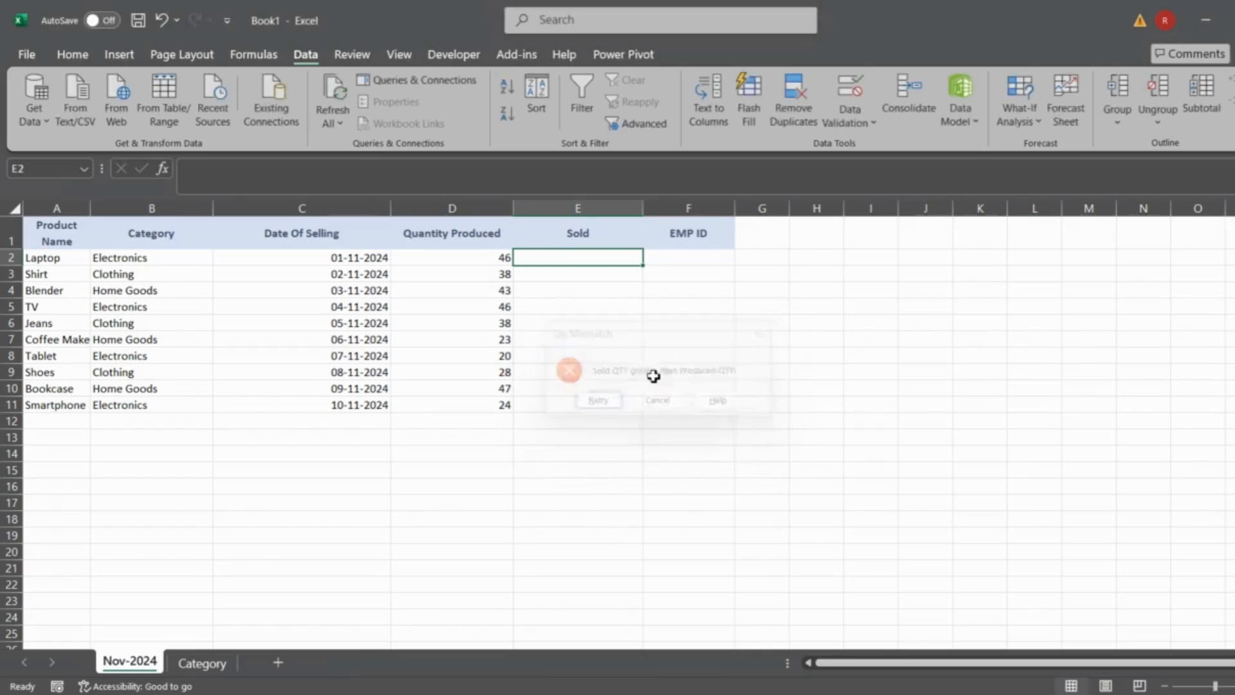
text(40)
key(Return)
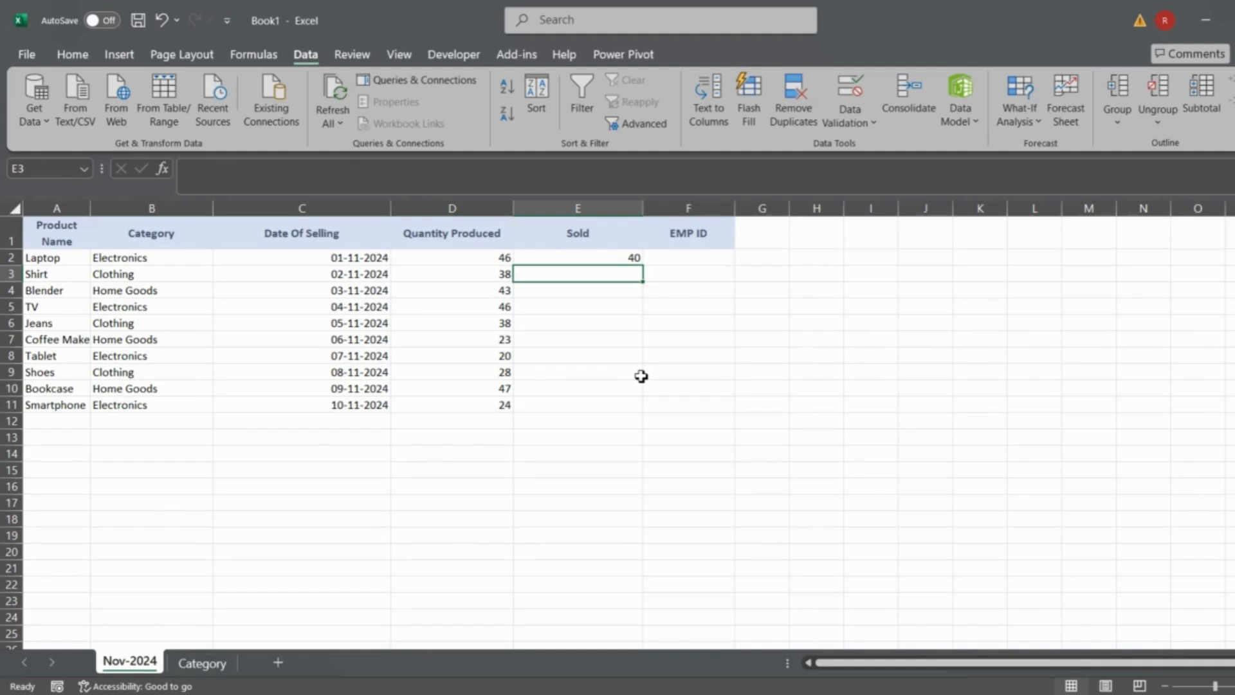
key(Up)
key(Right)
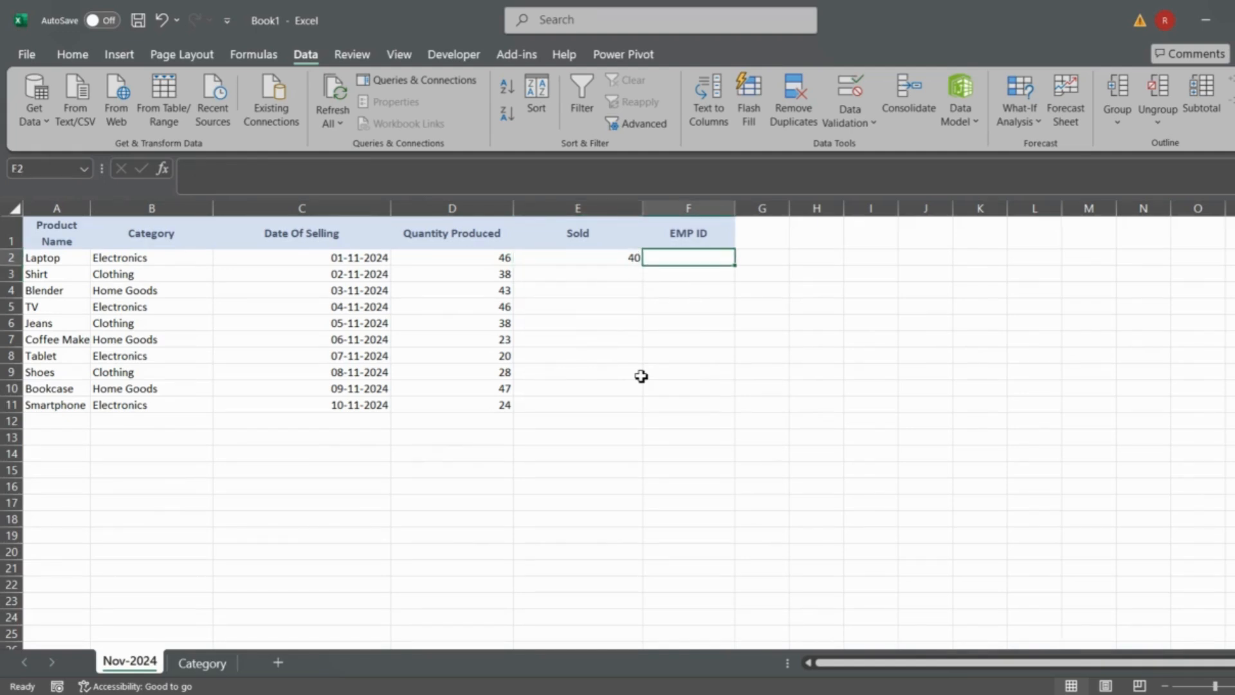
click(853, 124)
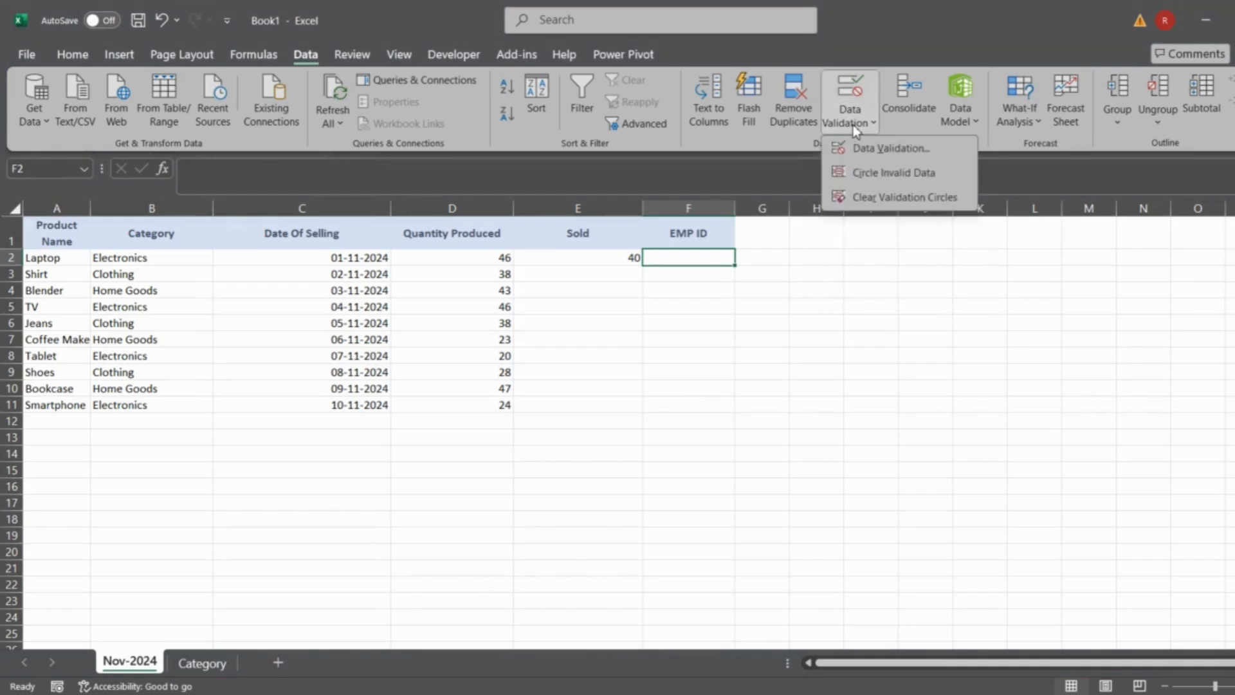
click(876, 149)
key(Escape)
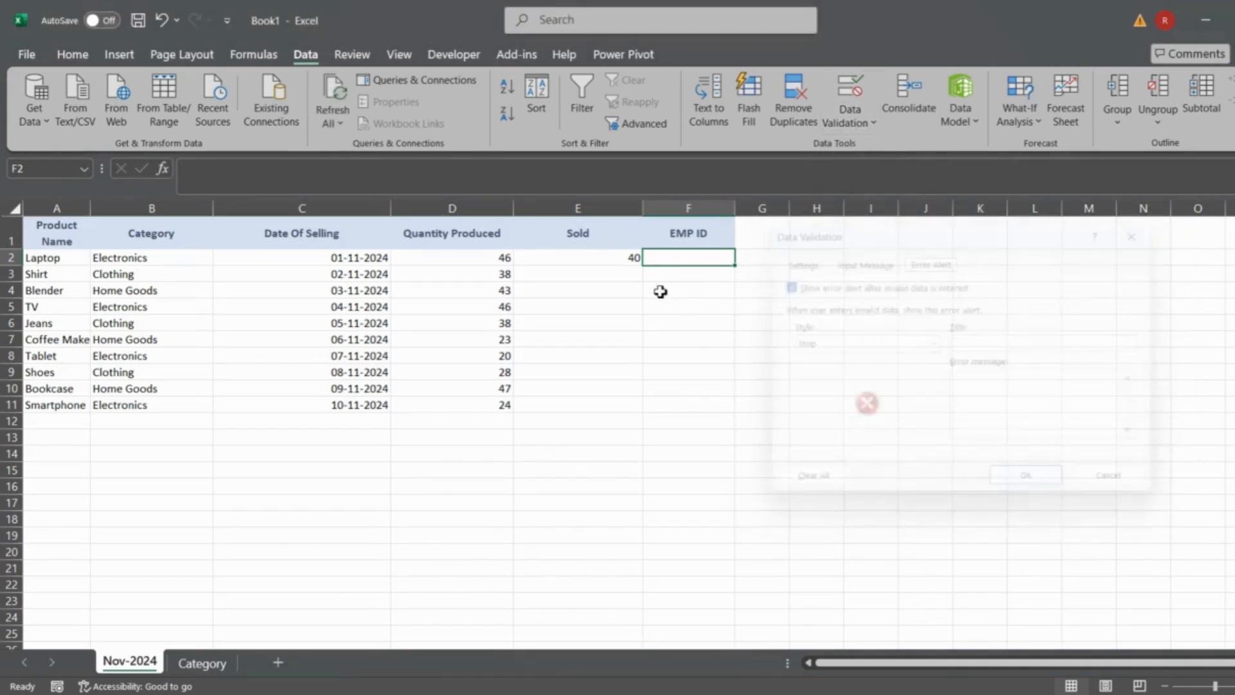
- Restrict the EMP ID cells F2:F11 to a text length between 7 and 7 characters using data validation
drag(672, 264, 672, 405)
click(853, 125)
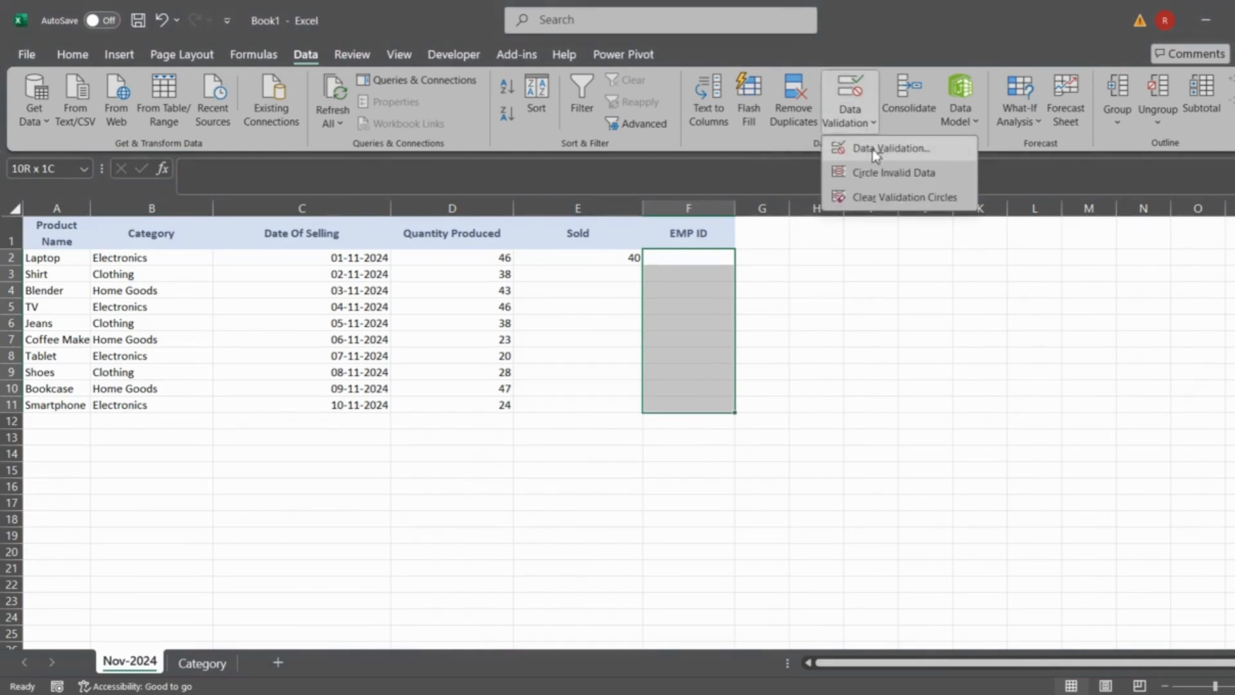
click(875, 151)
click(798, 262)
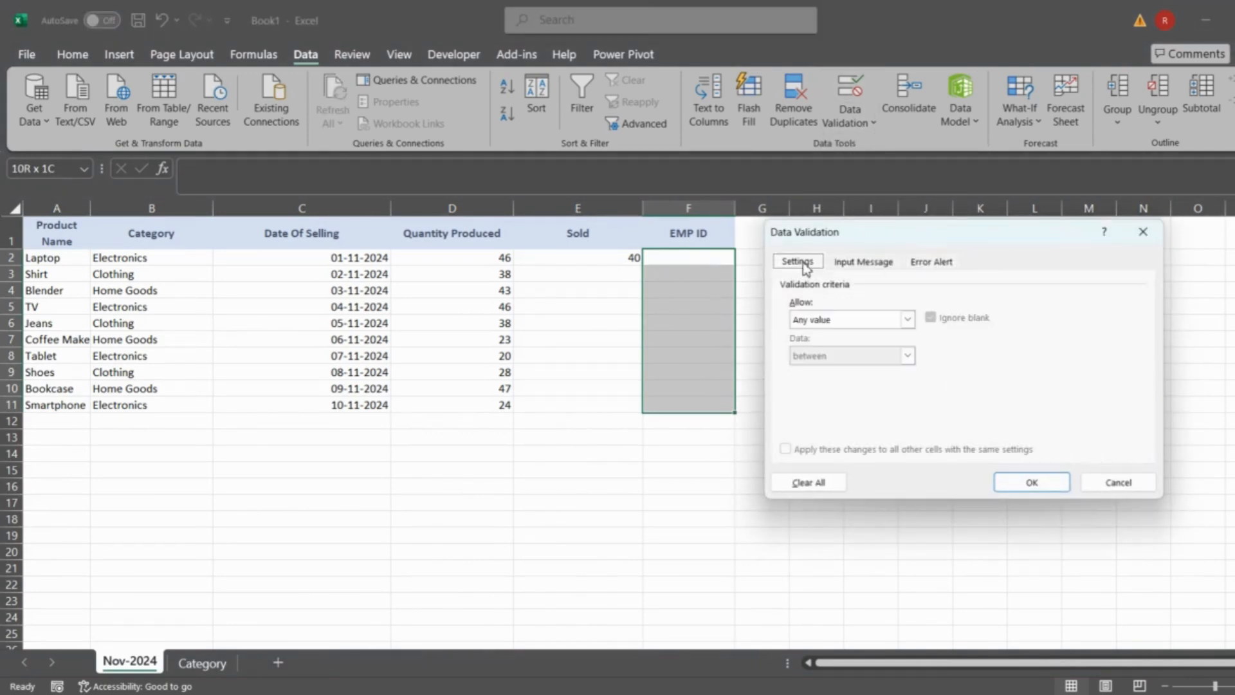
click(831, 321)
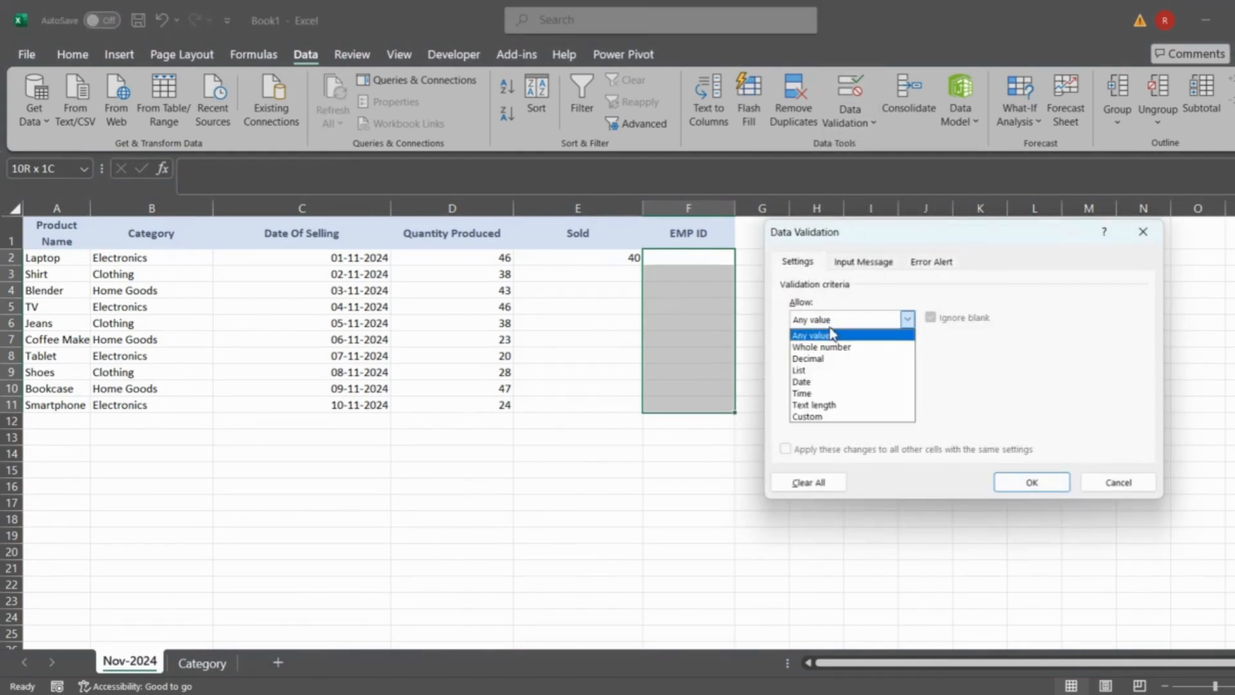
click(814, 405)
click(823, 389)
text(7)
click(806, 426)
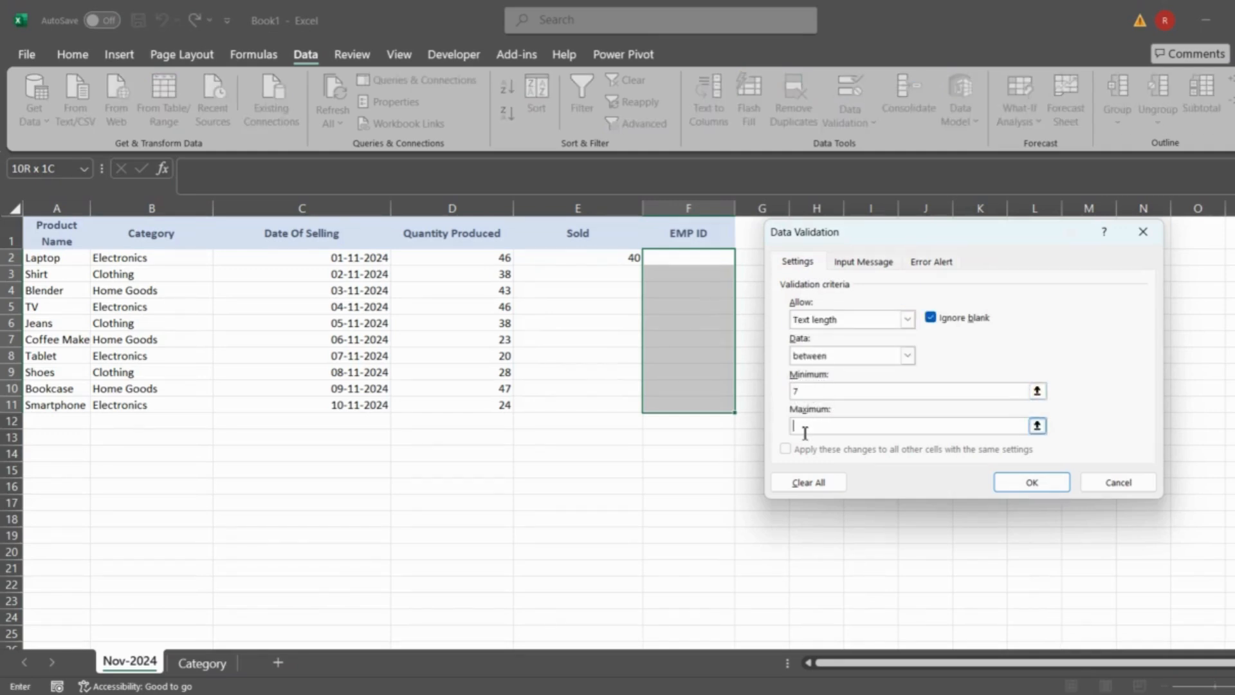
text(7)
click(1019, 482)
- Enter a seven-digit employee ID for Laptop in F2
click(676, 257)
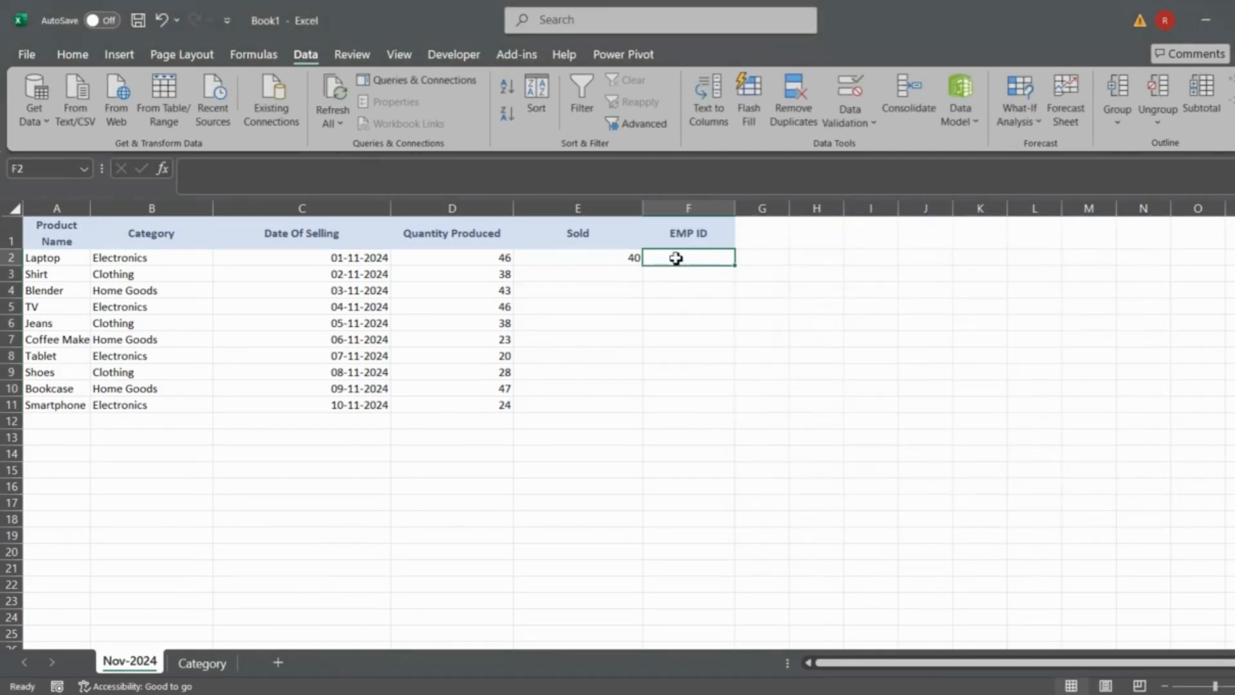
text(1234567)
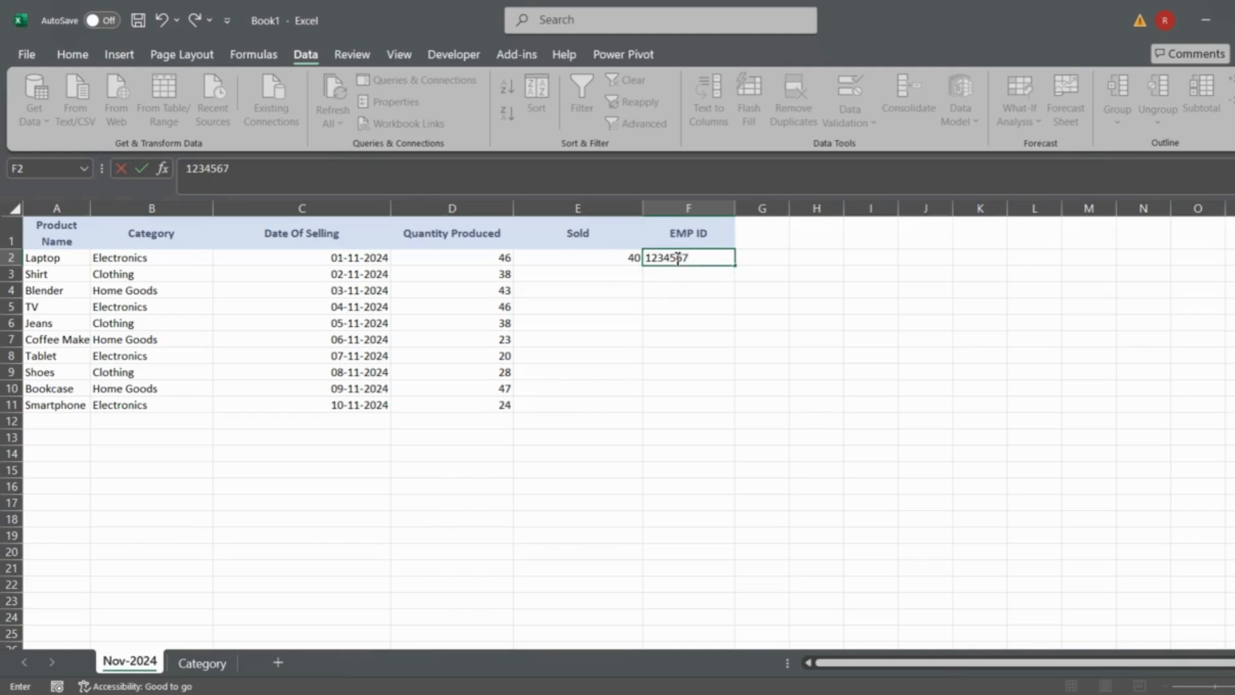
key(Return)
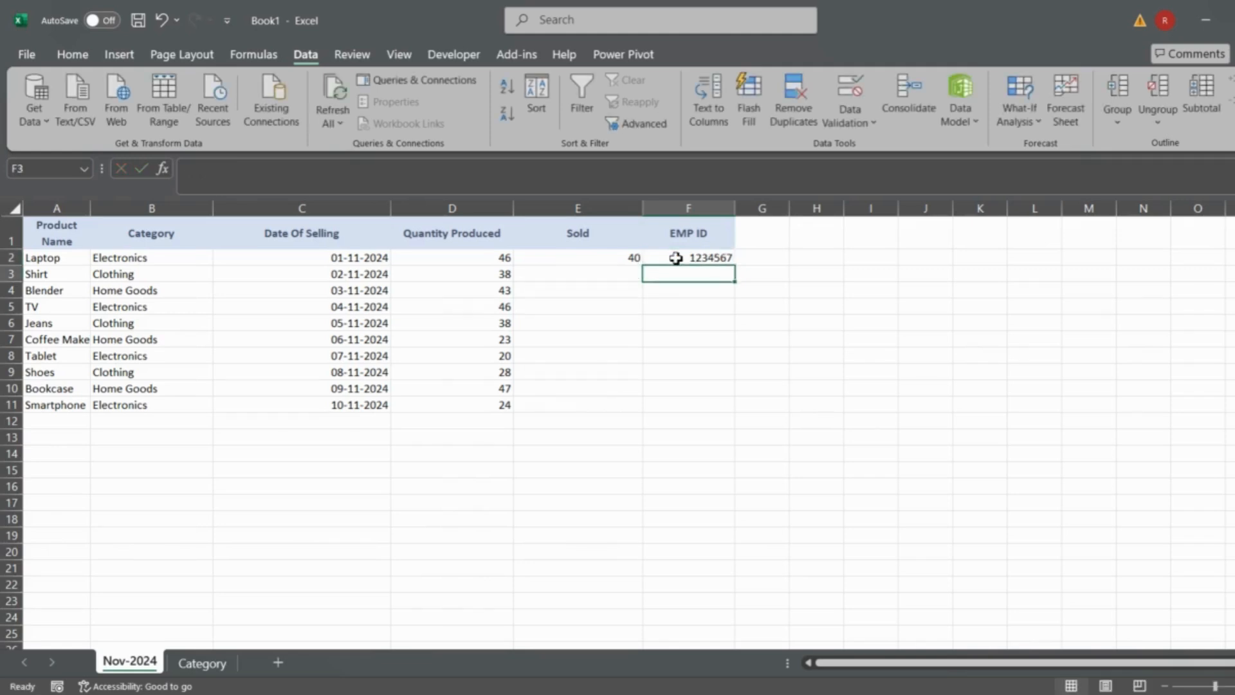
- Try a six-digit employee ID in F3 to test the length rule, and discard the entry
text(123456)
key(Return)
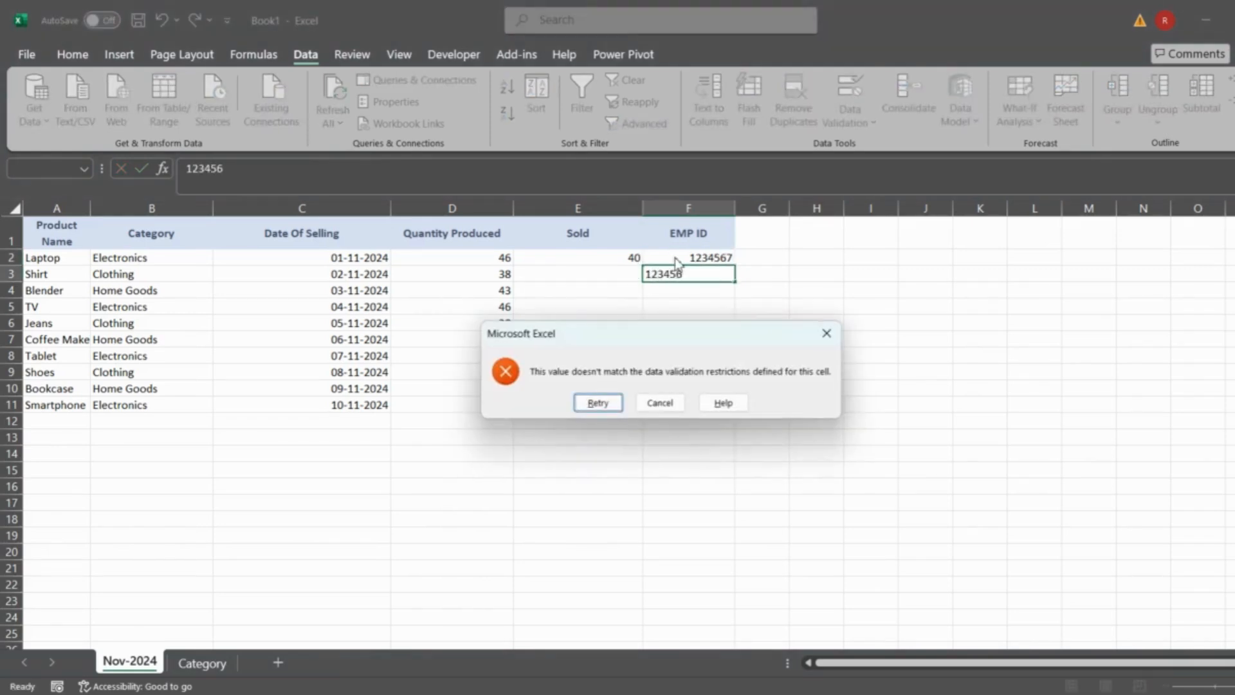
key(Return)
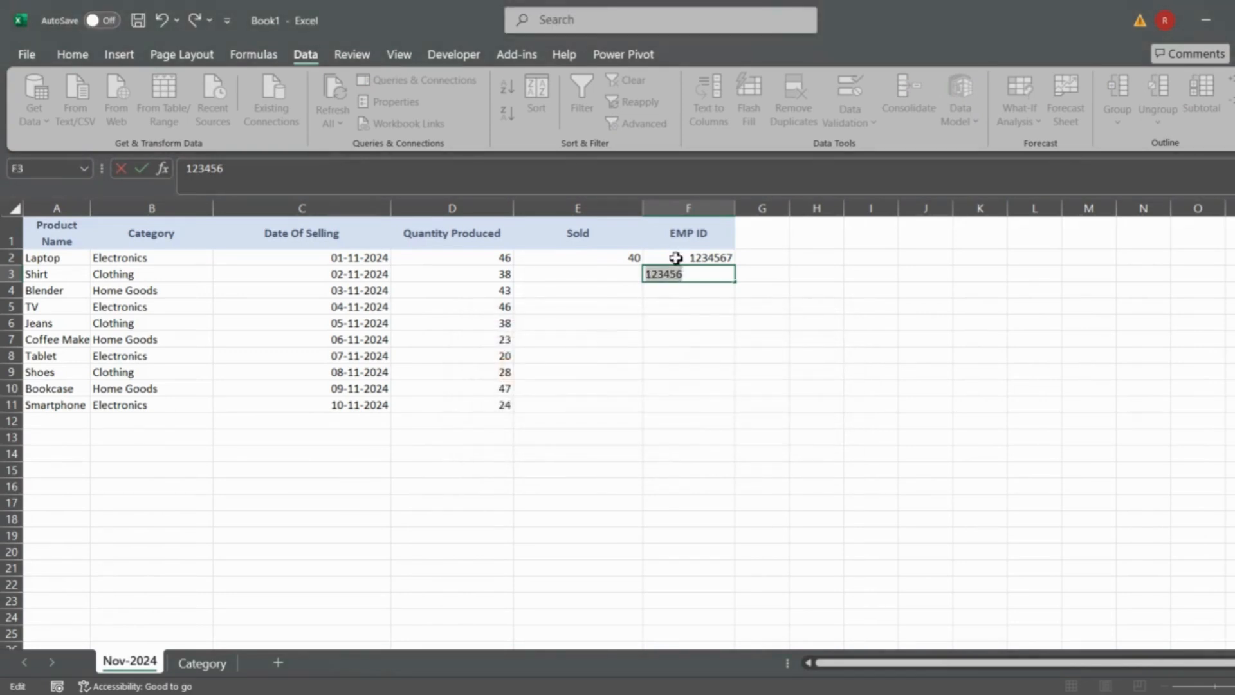
key(Escape)
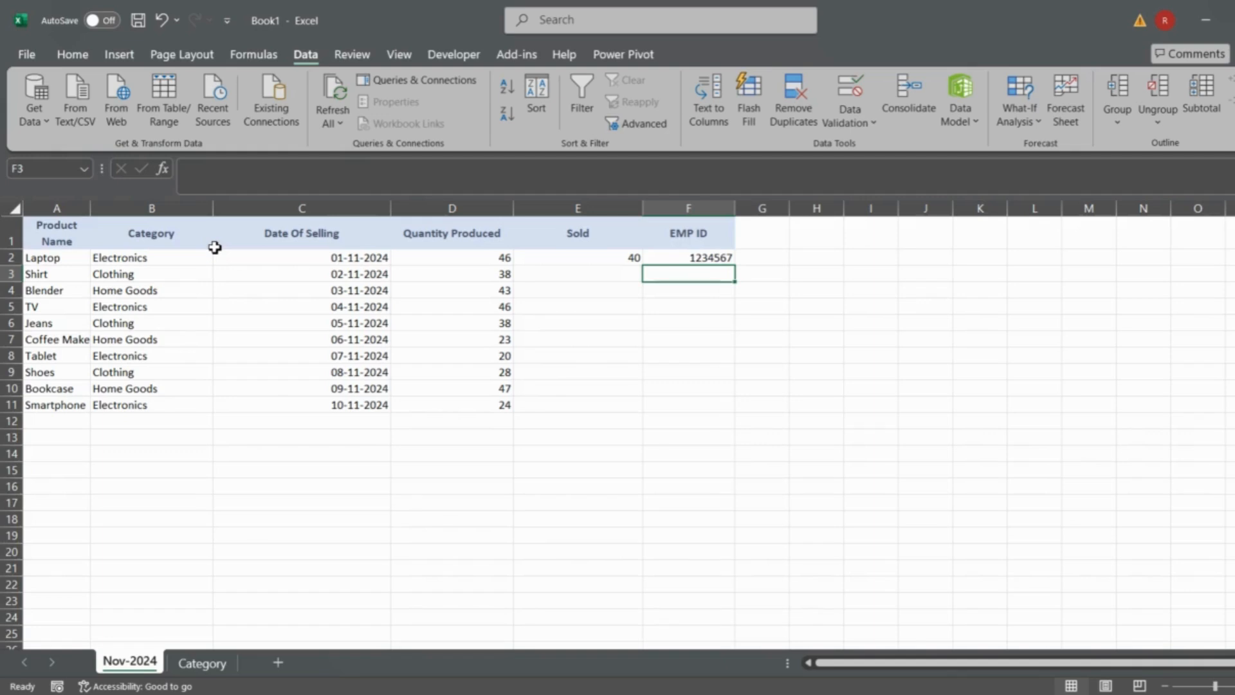
- Clear all the Category entries in B2:B11 of the Nov-2024 sheet
click(166, 265)
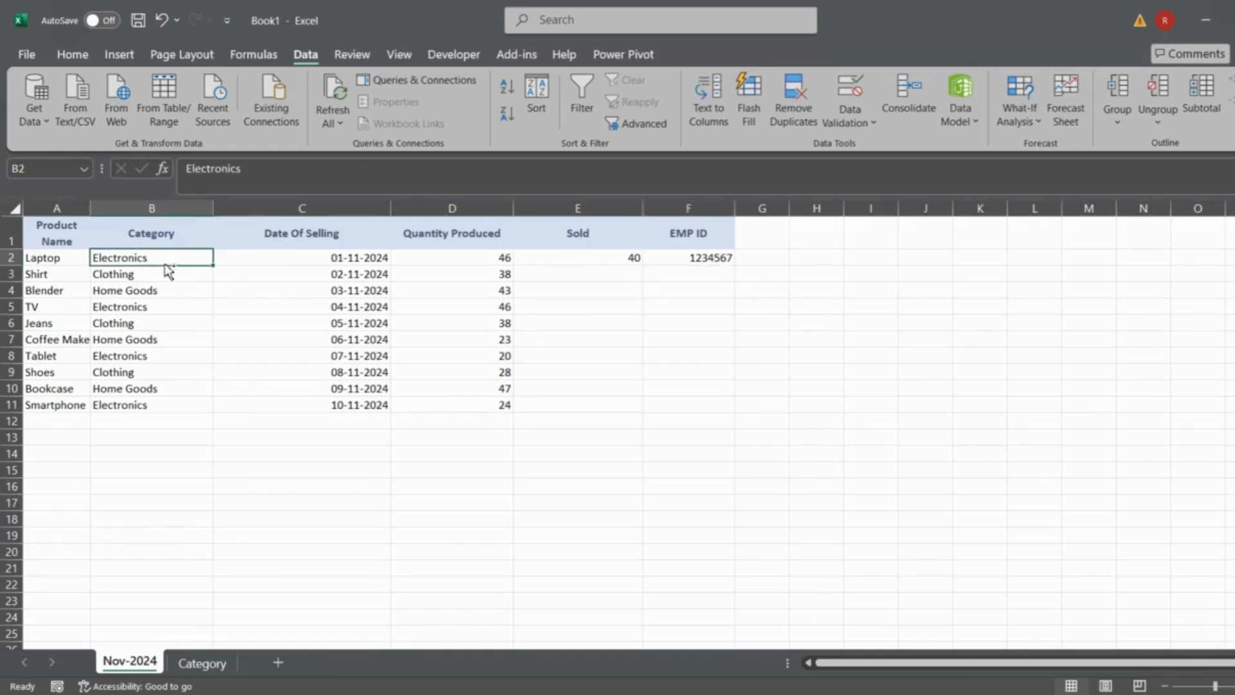
key(ctrl+shift+Down)
key(Delete)
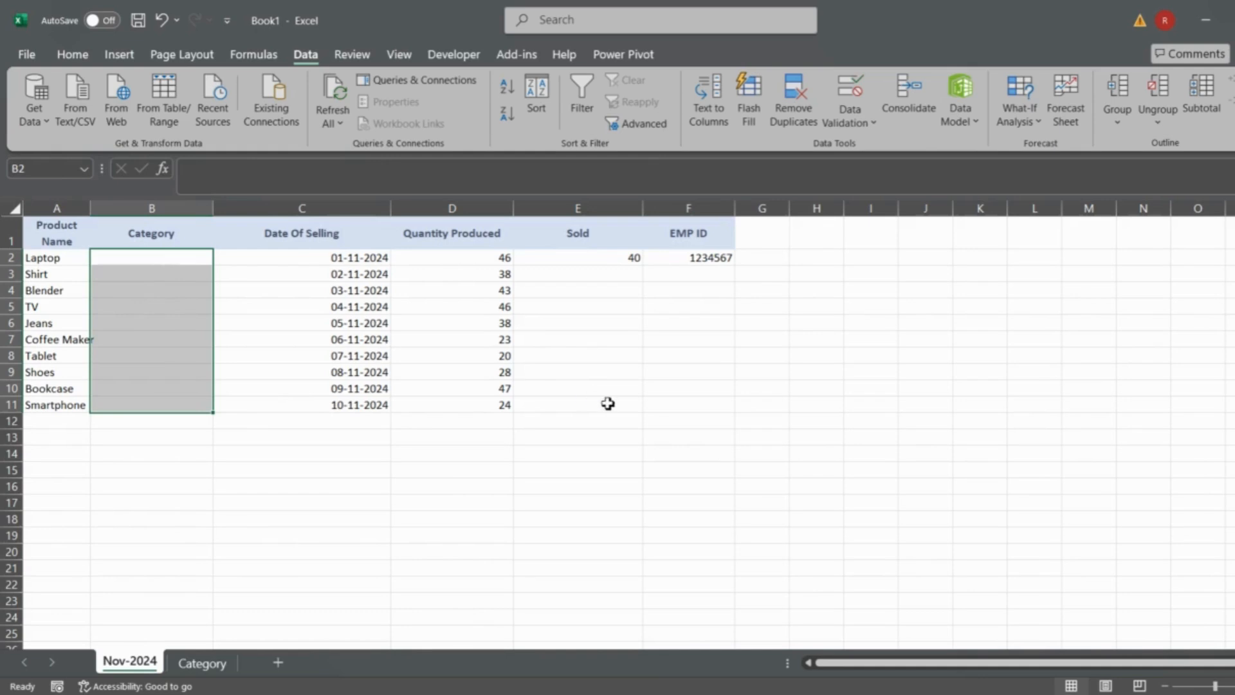
- Restrict the Category cells B2:B11 to a data validation list sourced from =Category!$A$2:$A$4, with an in-cell dropdown
click(855, 132)
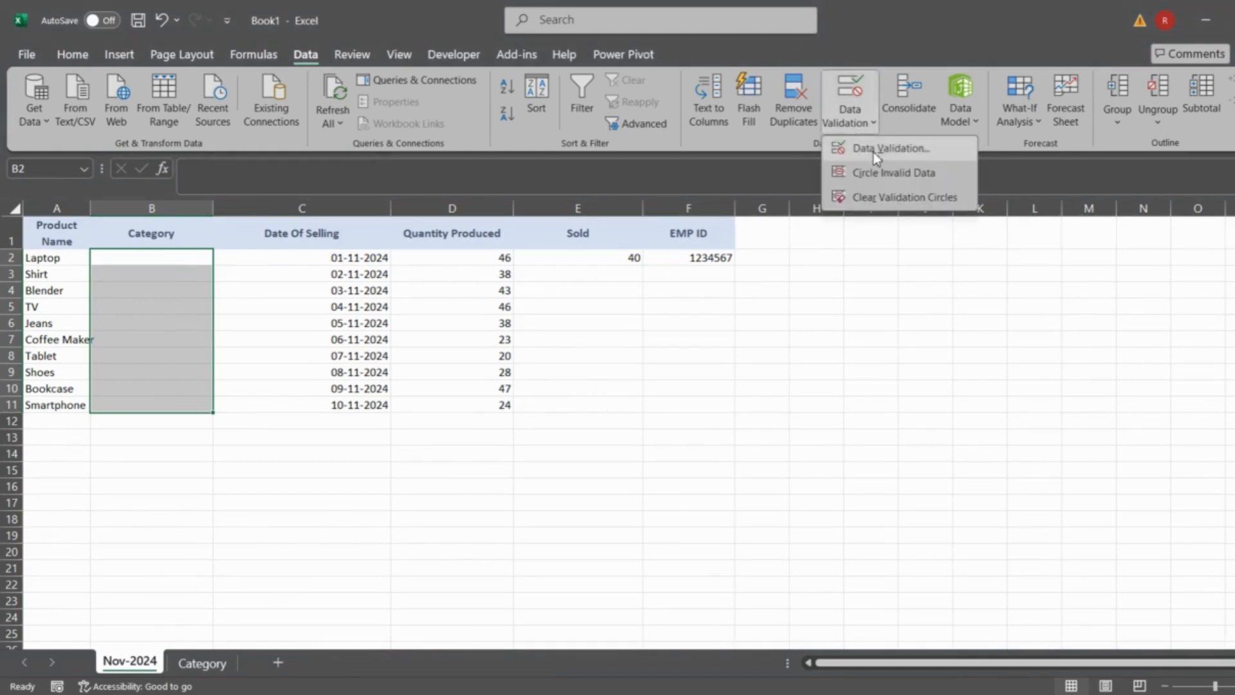
click(855, 155)
click(824, 322)
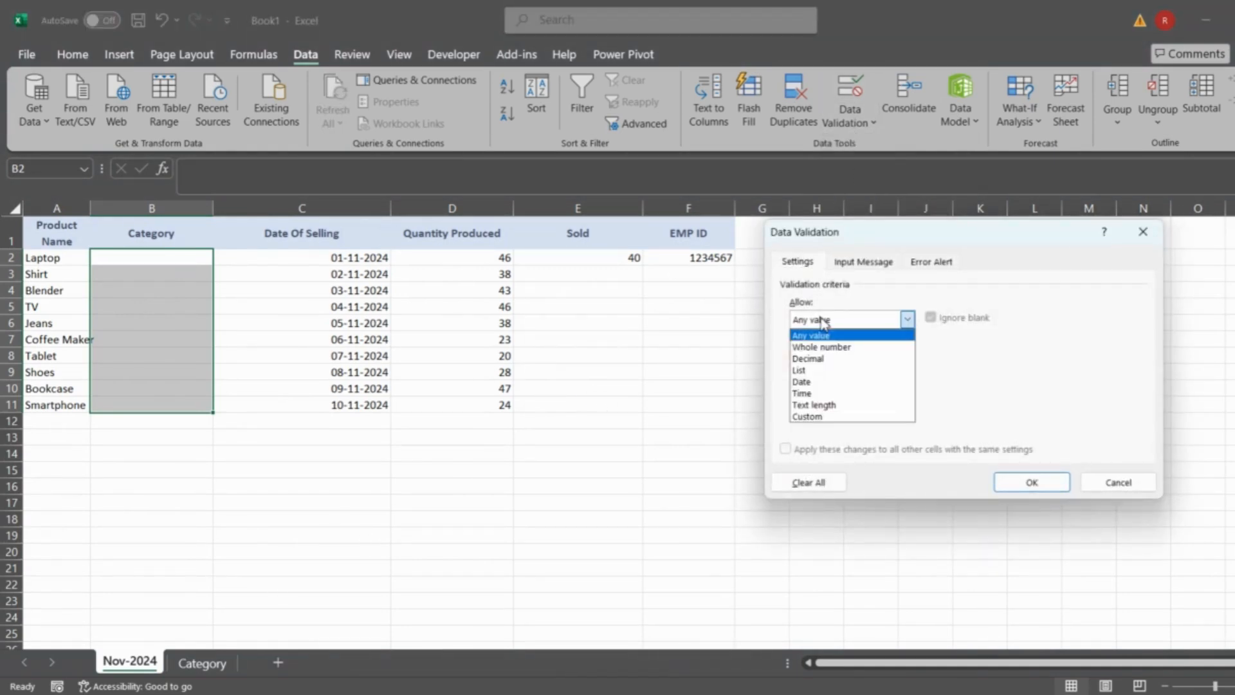
click(815, 373)
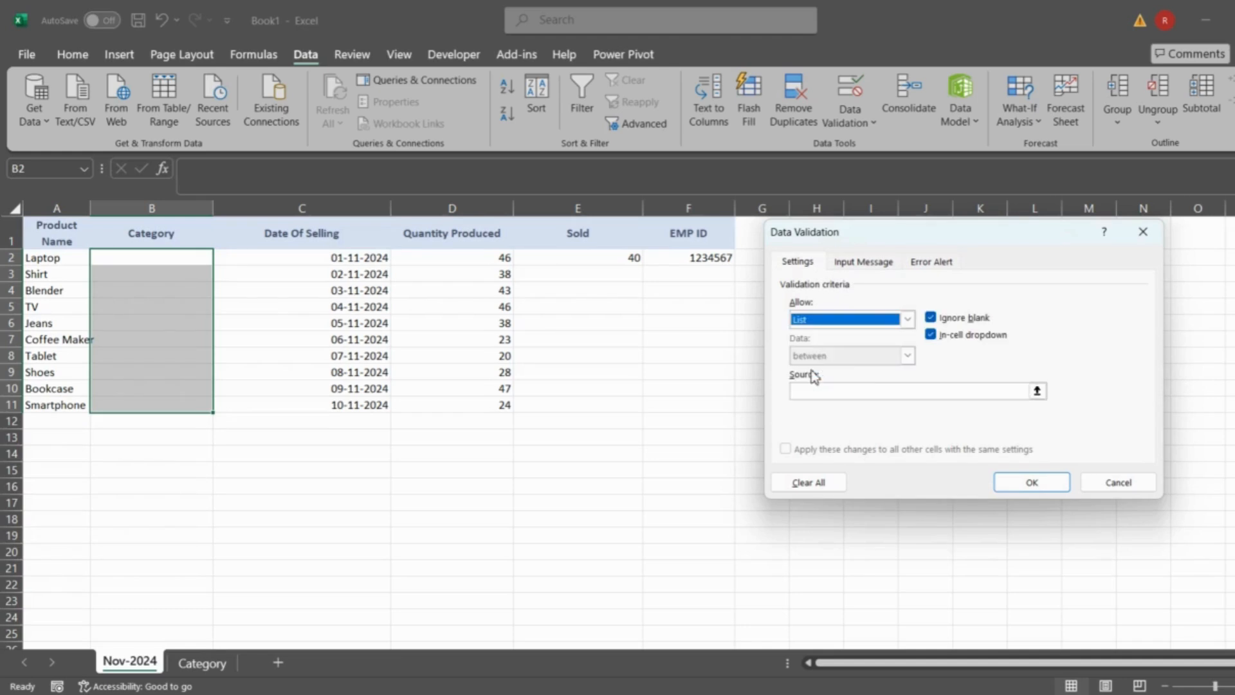
click(846, 397)
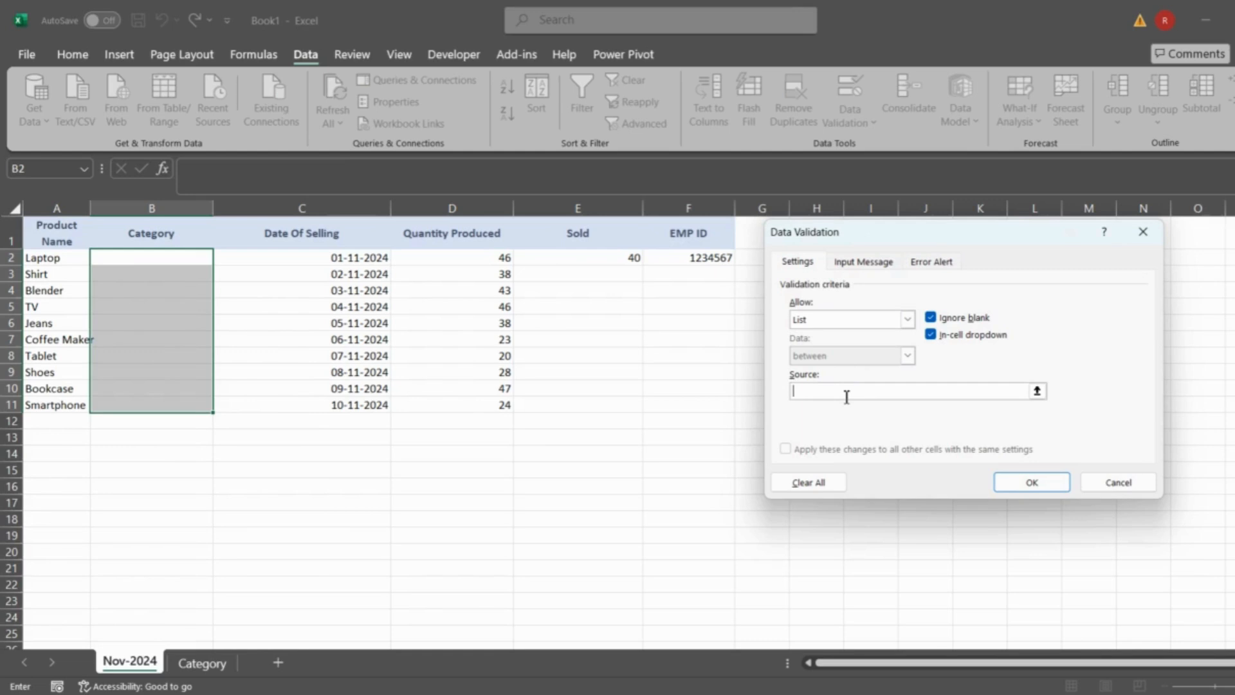
click(200, 663)
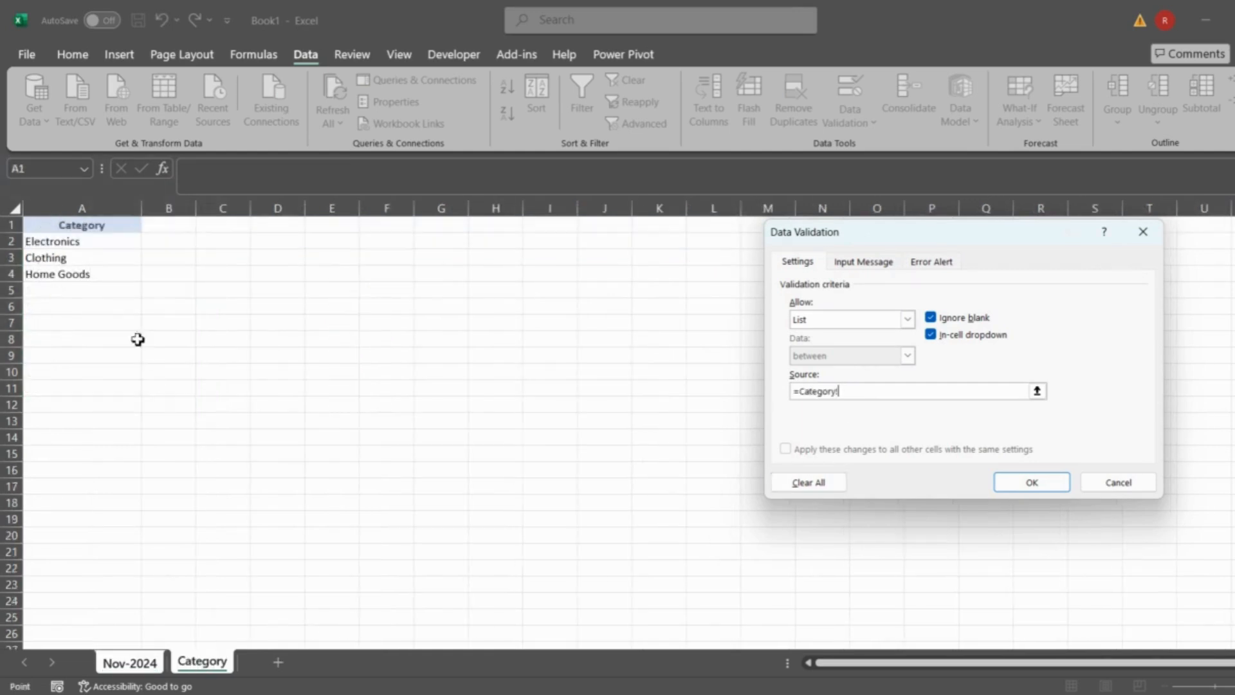
click(76, 242)
key(ctrl+shift+Down)
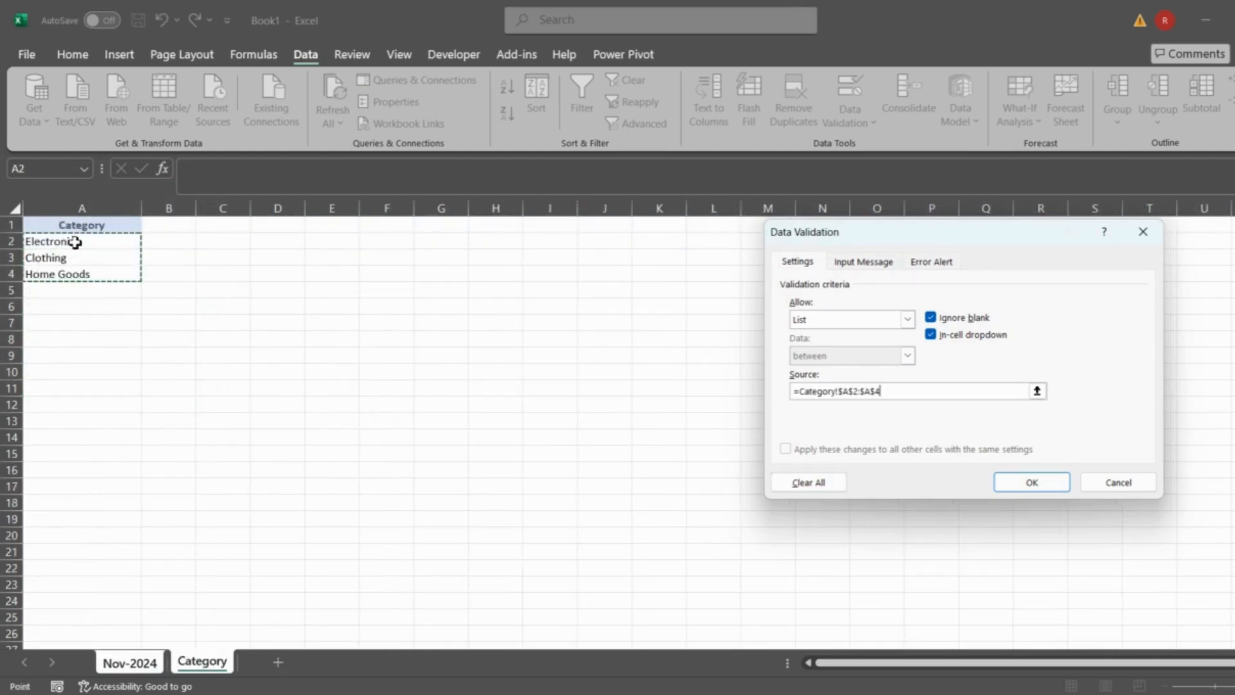
click(75, 242)
key(ctrl+shift+Down)
click(884, 394)
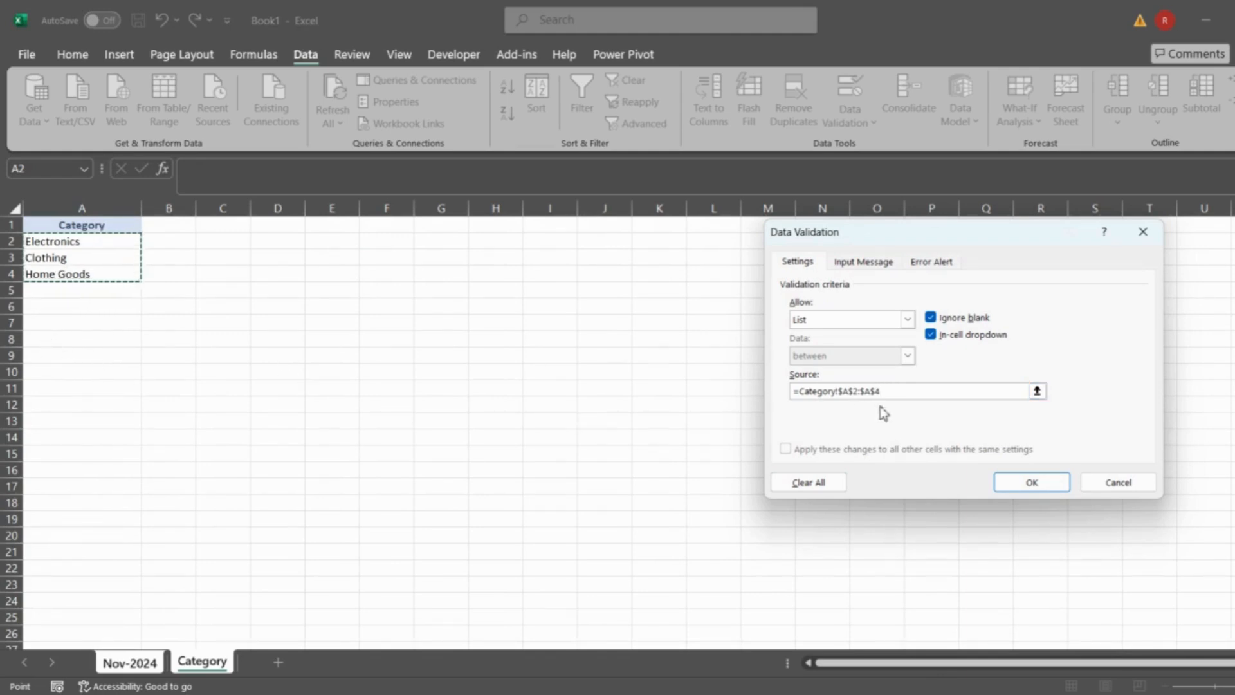
click(1031, 482)
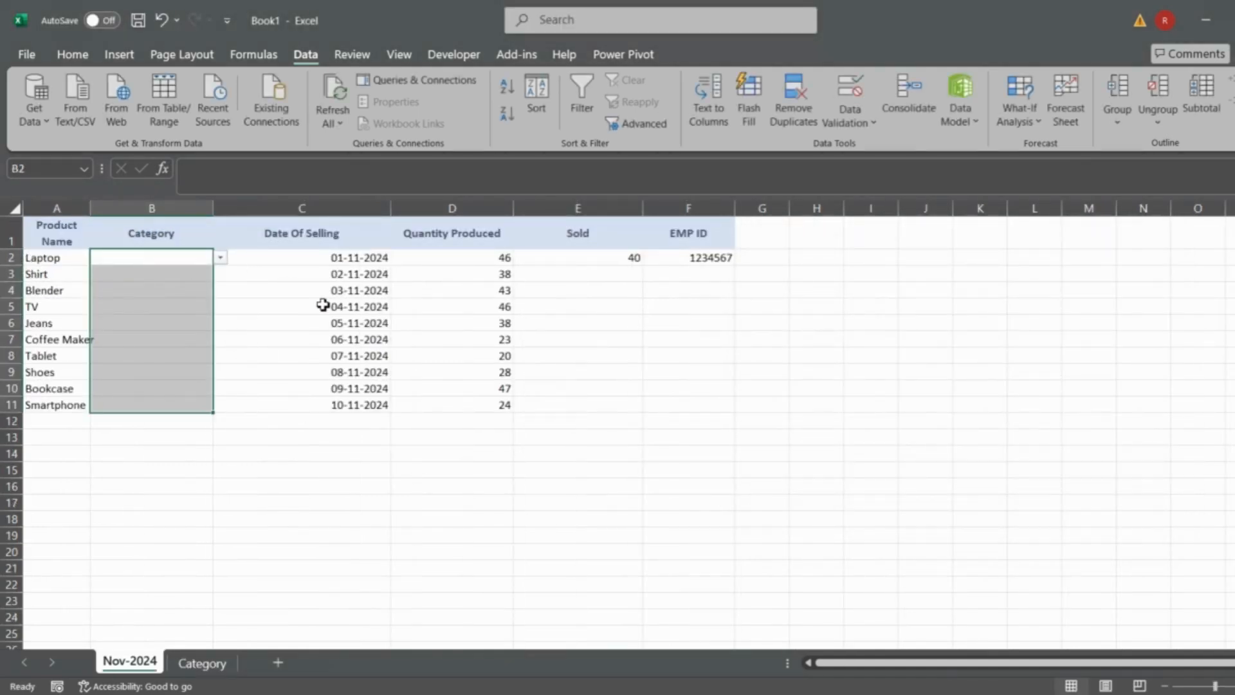
- Choose Electronics as the category for Laptop in B2 and Clothing for Shirt in B3 from the validation list
click(123, 257)
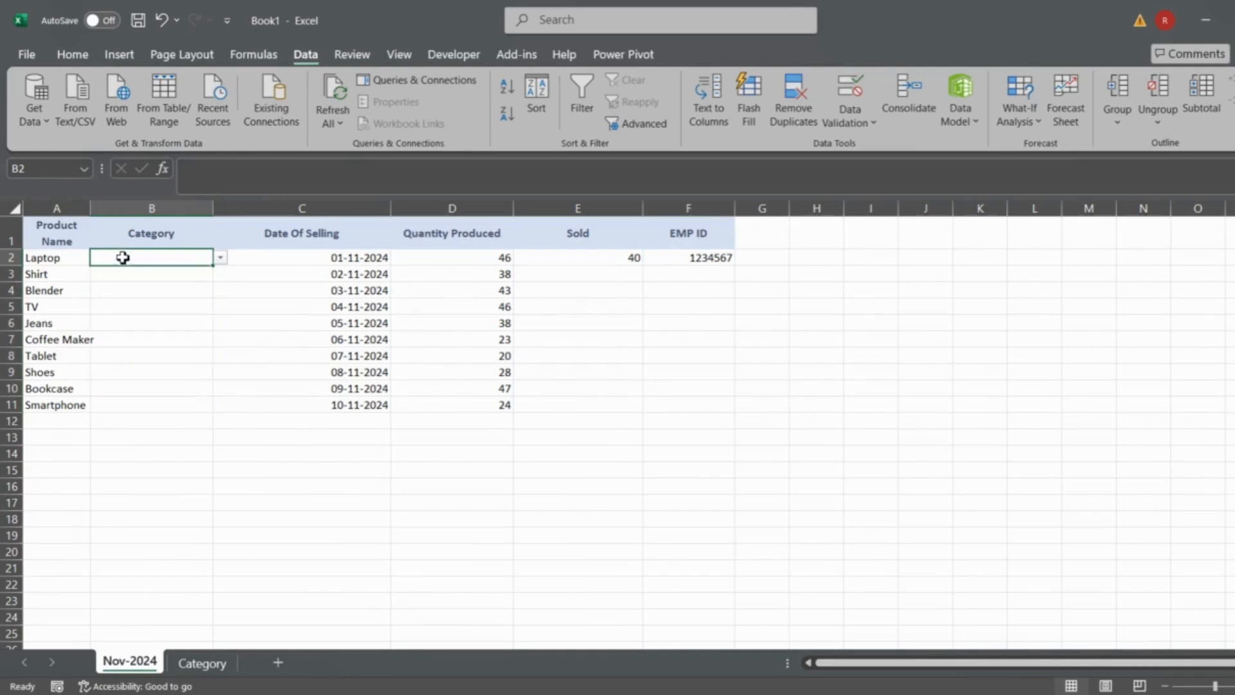
key(alt+Down)
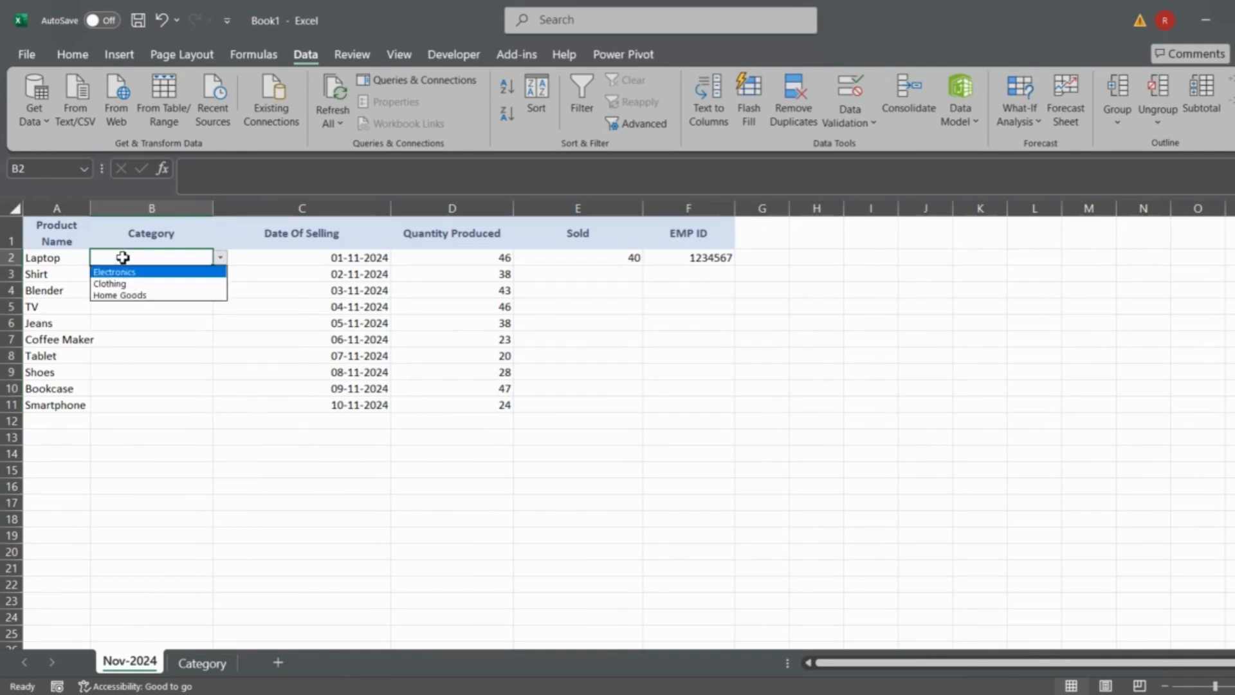
click(124, 272)
click(124, 275)
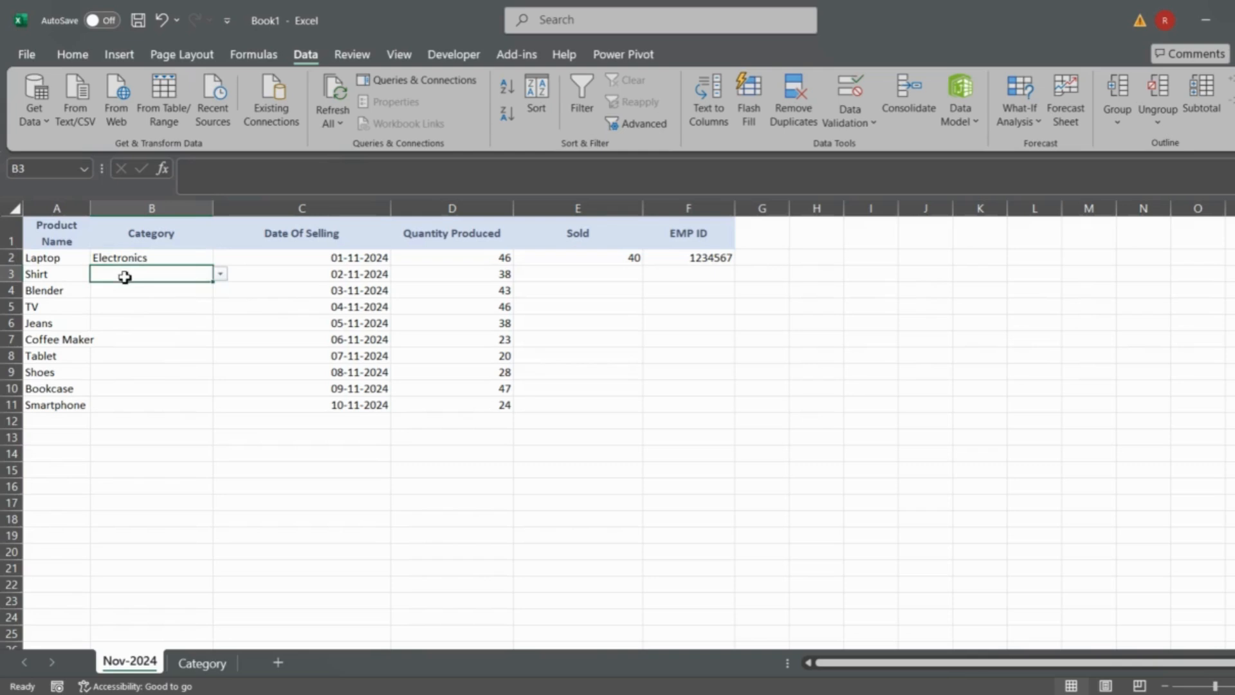
key(alt+Down)
click(119, 300)
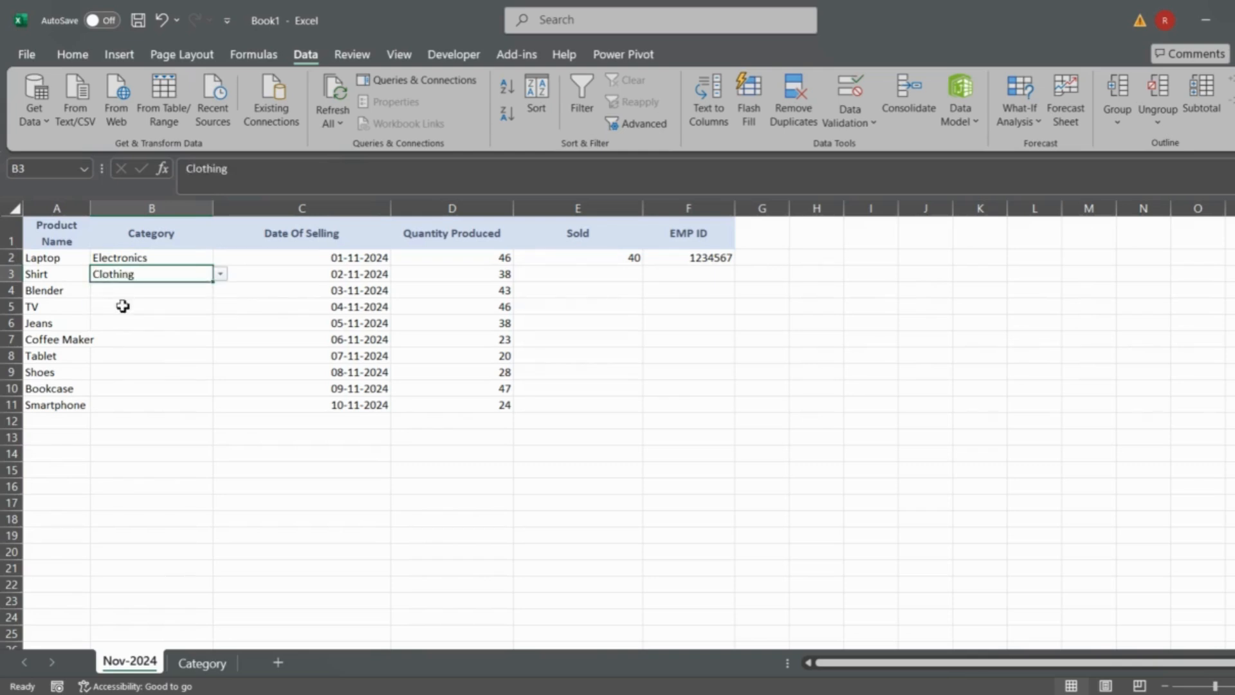
- Try entering Cloth as the category for Blender in B4 to test the list rule, and discard the entry
click(151, 295)
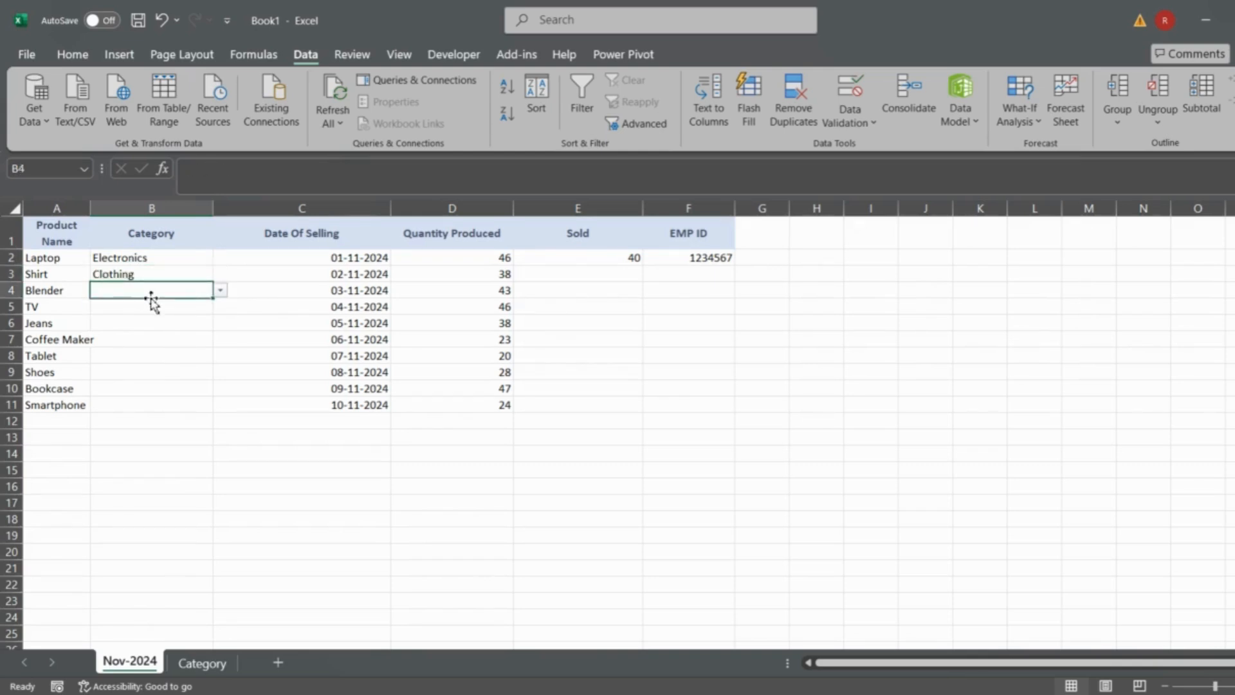
text(Cloth)
key(BackSpace)
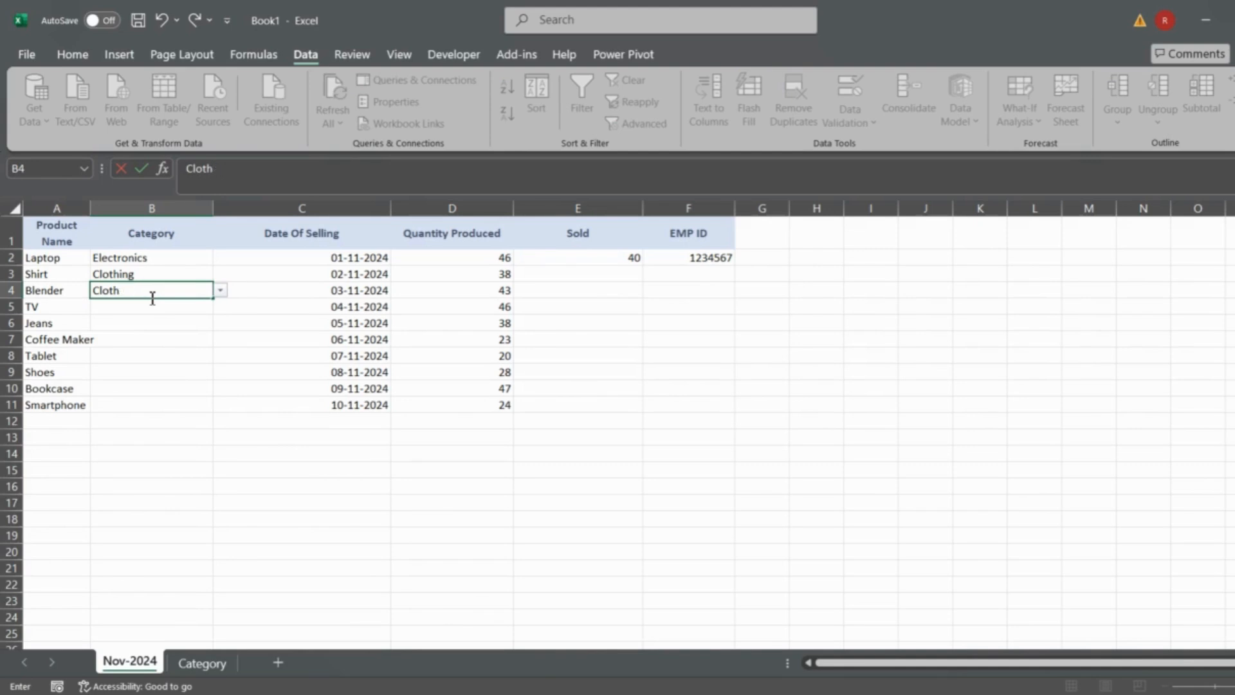
key(Return)
key(Return)
key(Escape)
click(200, 338)
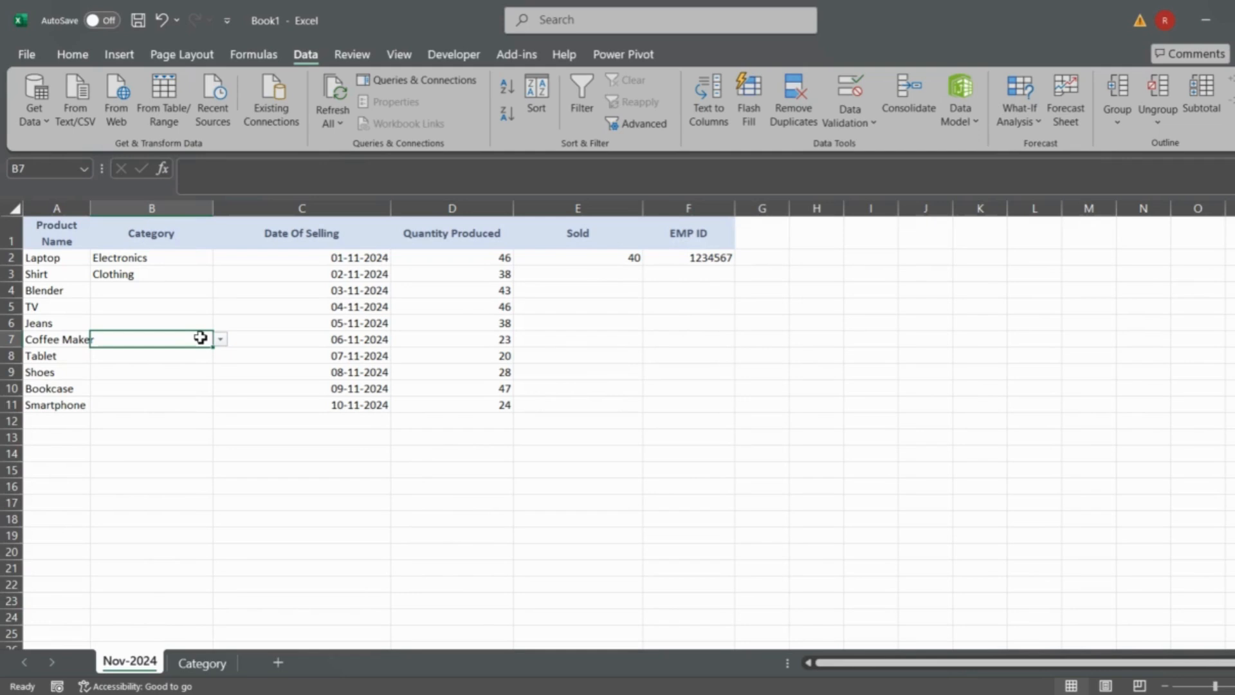
click(318, 260)
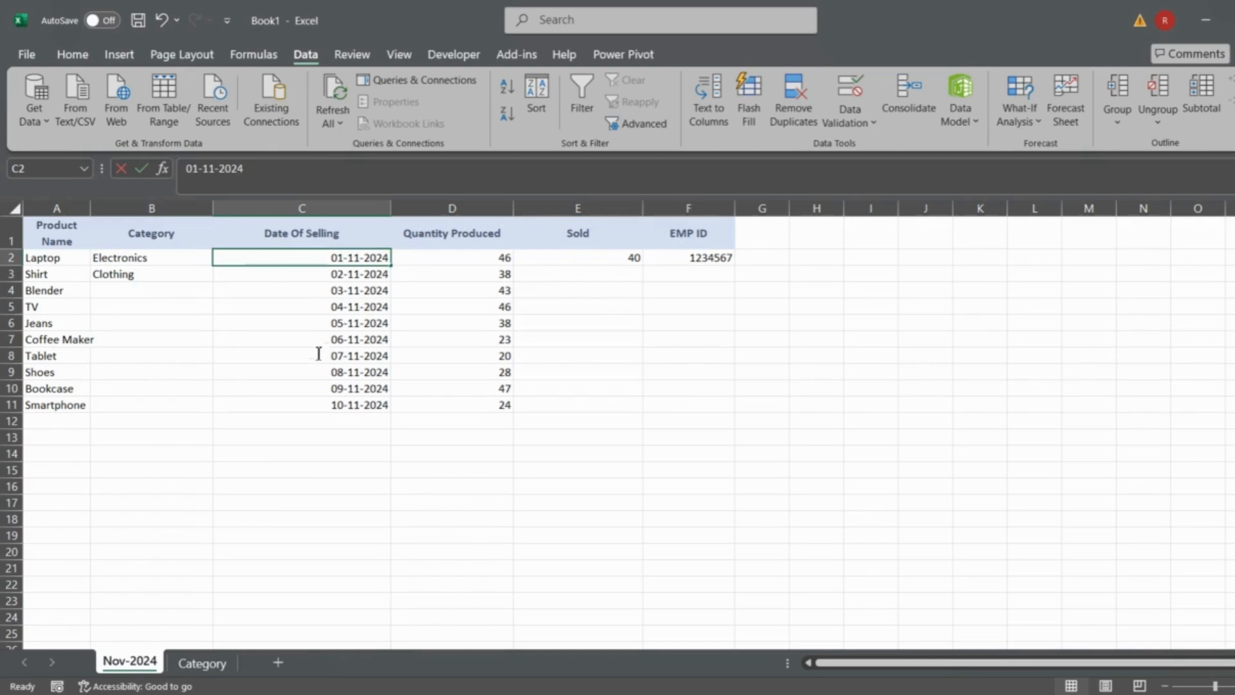
key(F2)
key(Escape)
click(165, 272)
key(Up)
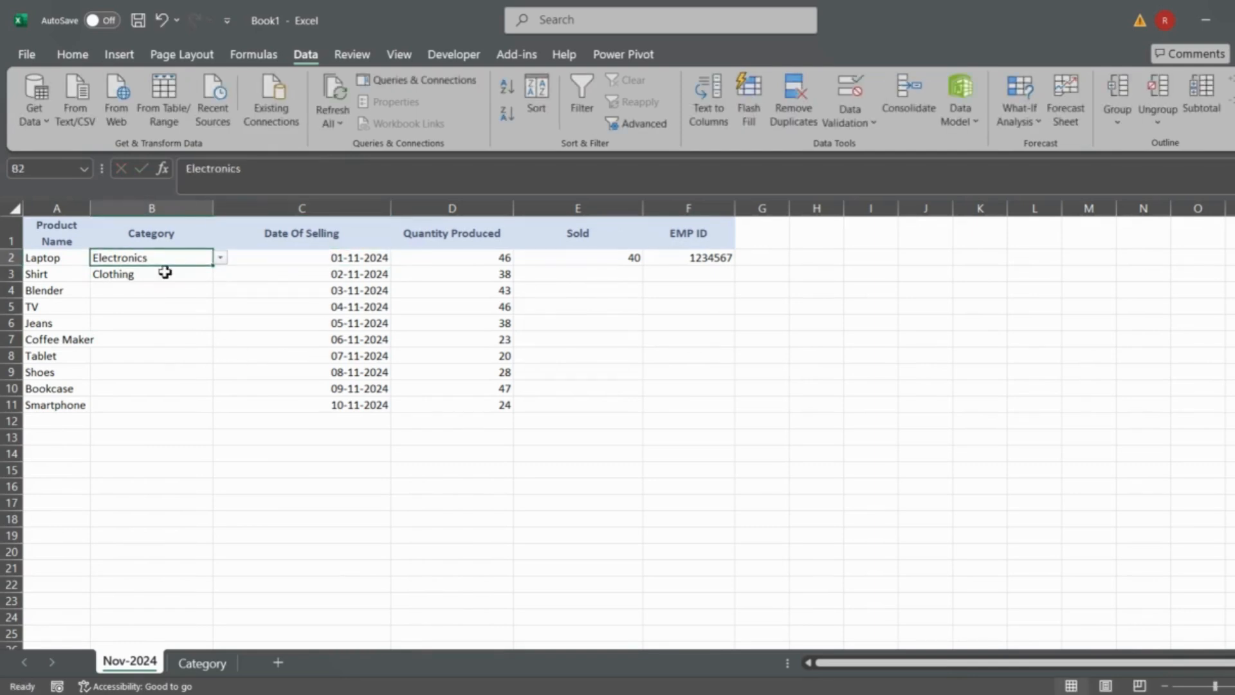
- Review the source list on the Category sheet, and open the category choices for Blender in B4 of Nov-2024
click(194, 661)
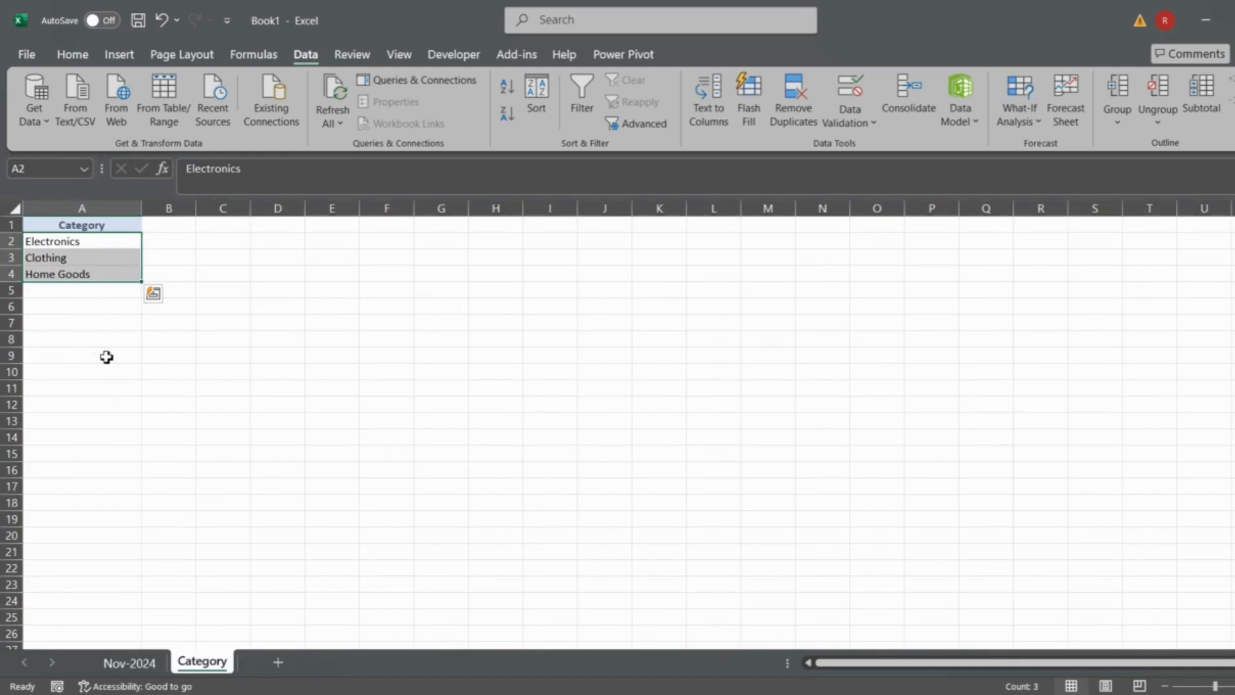
click(139, 656)
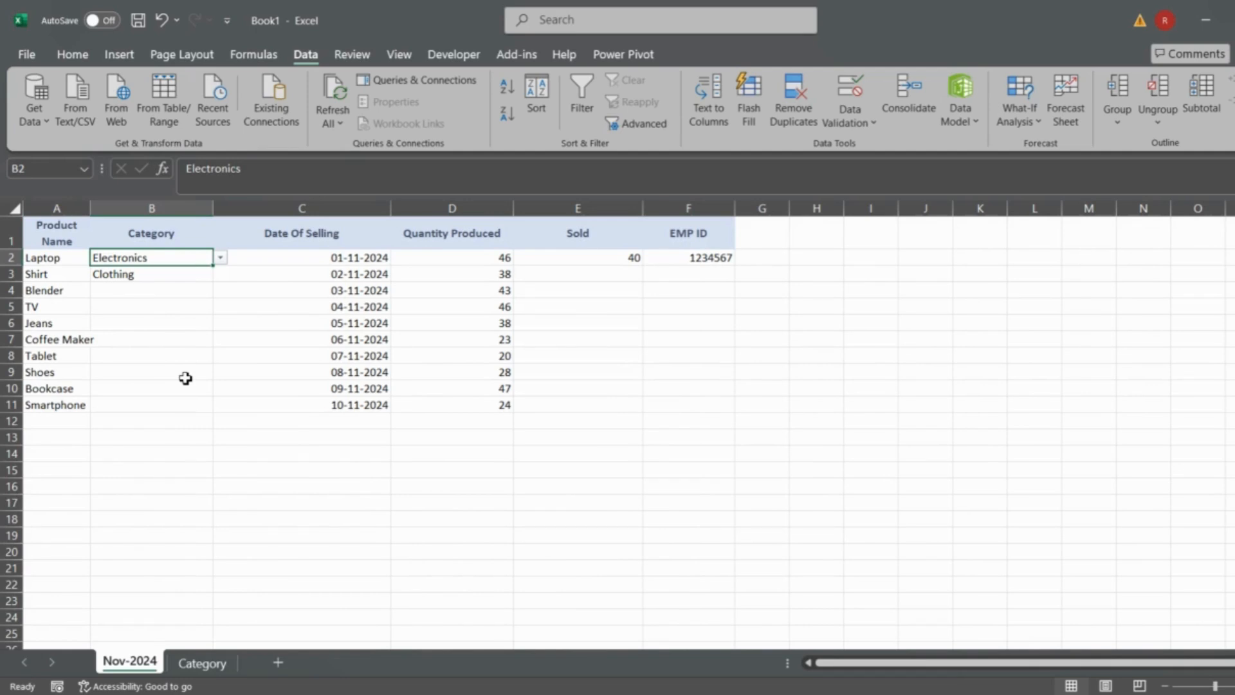
key(Down)
key(Down)
key(alt+Down)
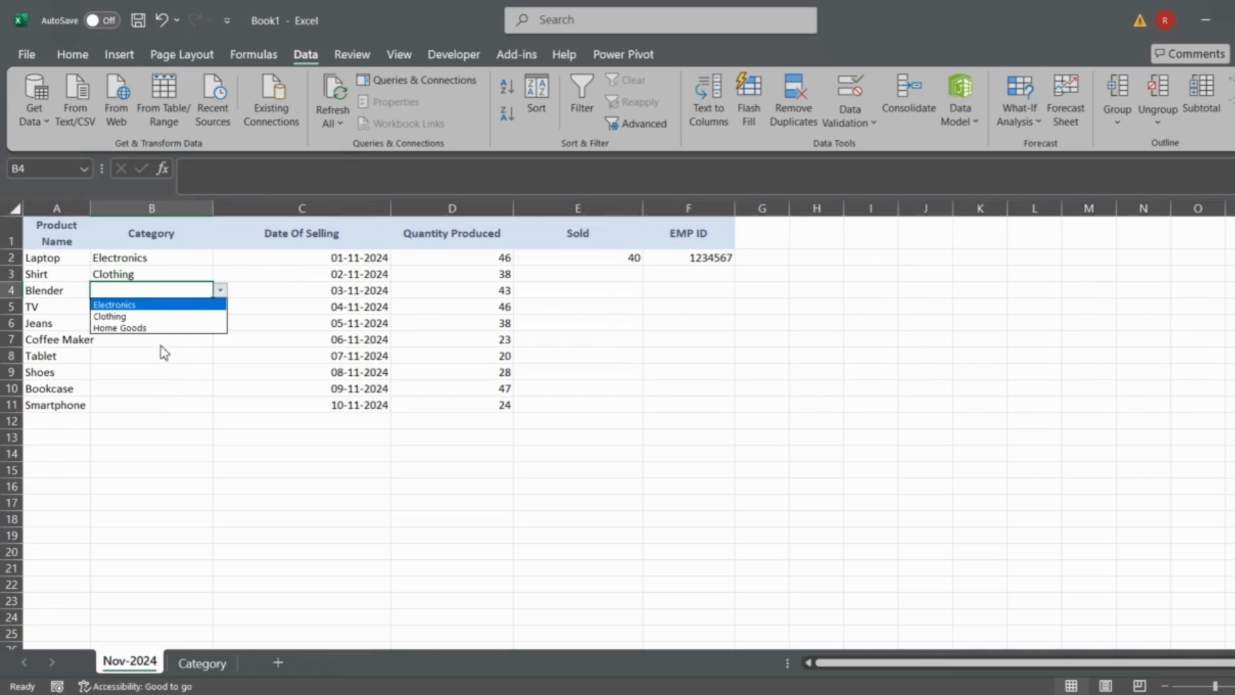